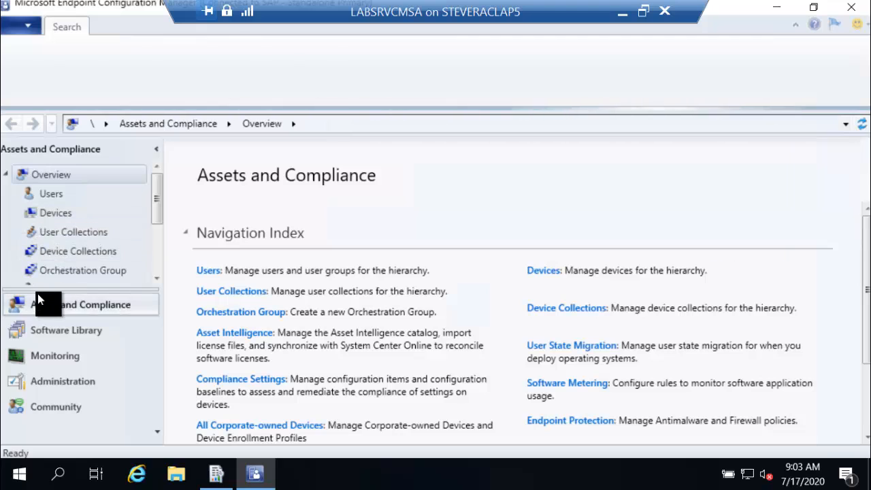
# Browse the Reporting section of the Monitoring workspace, viewing the Reports list and the Power BI Reports list.
pyautogui.click(58, 354)
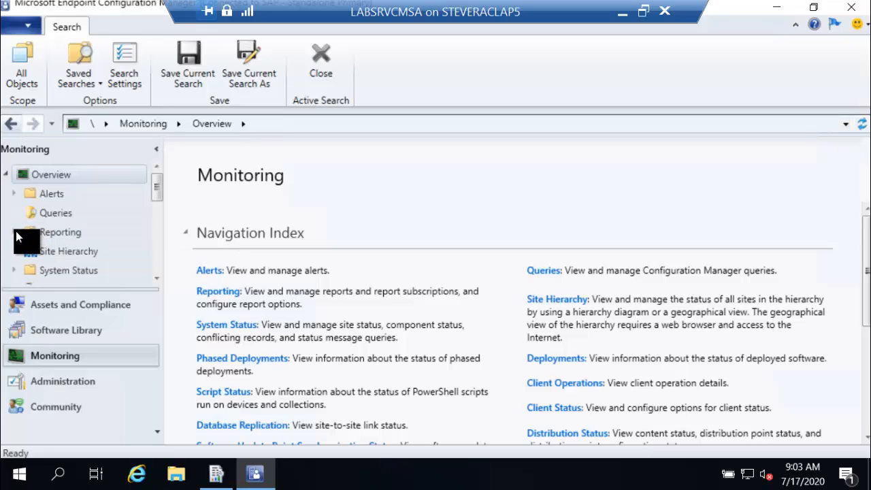
pyautogui.click(15, 232)
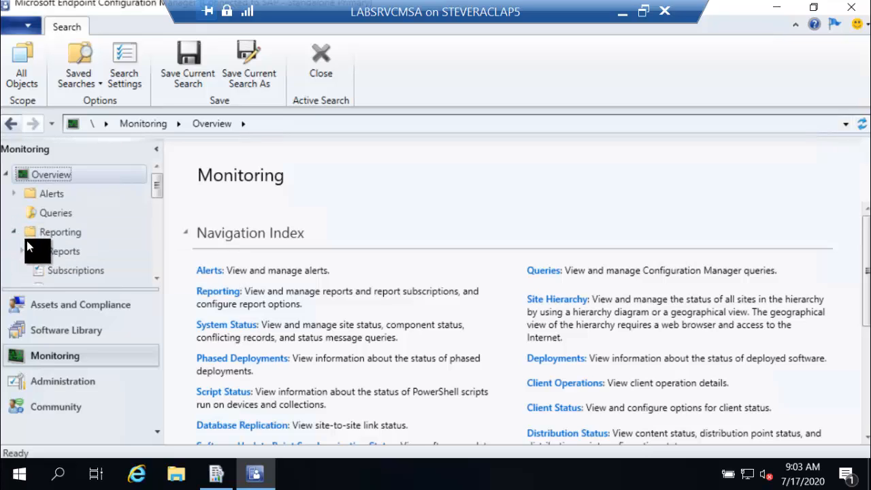
pyautogui.click(54, 252)
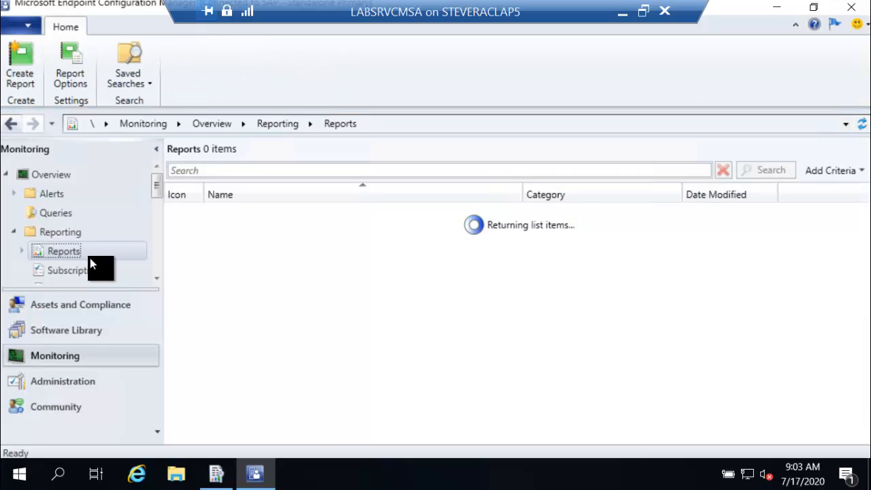
pyautogui.click(157, 280)
pyautogui.click(157, 280)
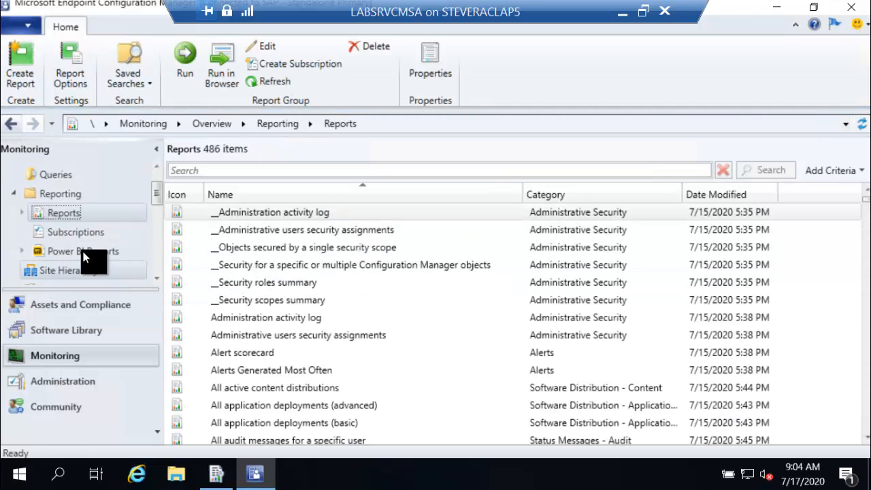
pyautogui.click(81, 250)
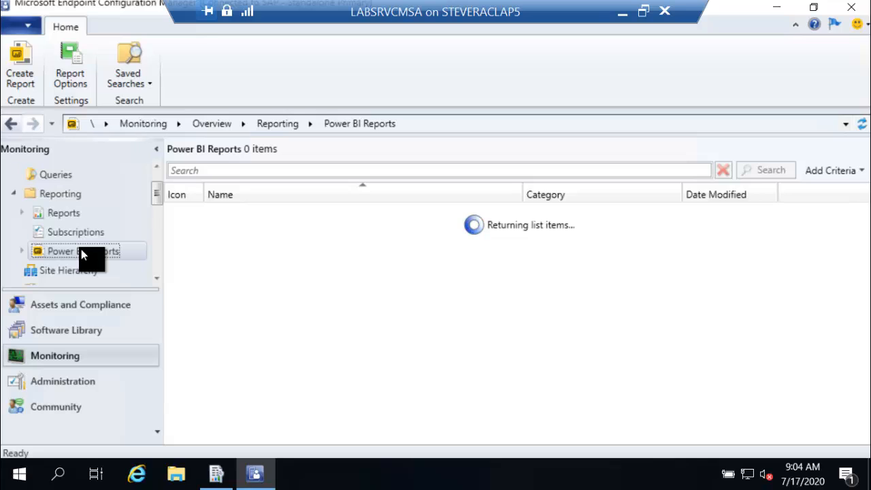
pyautogui.click(22, 251)
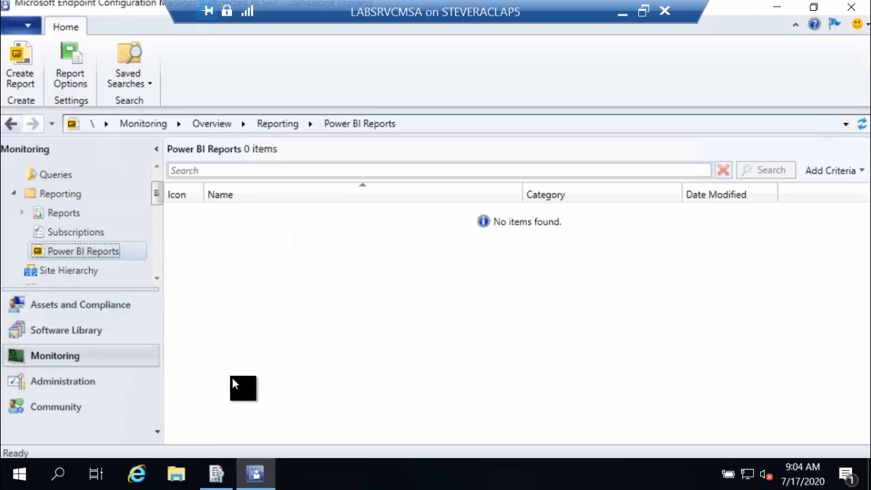
# Switch to Internet Explorer and open the report server portal at labsrvcmsa/reports.
pyautogui.click(136, 472)
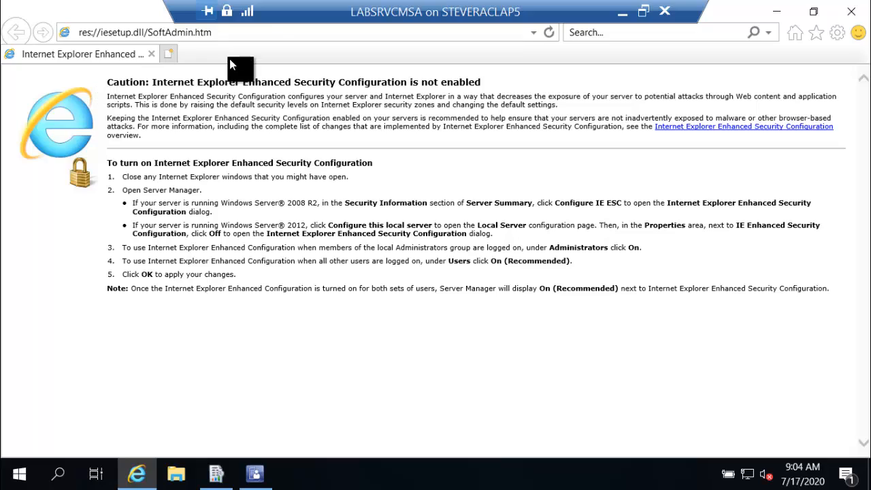
pyautogui.click(256, 34)
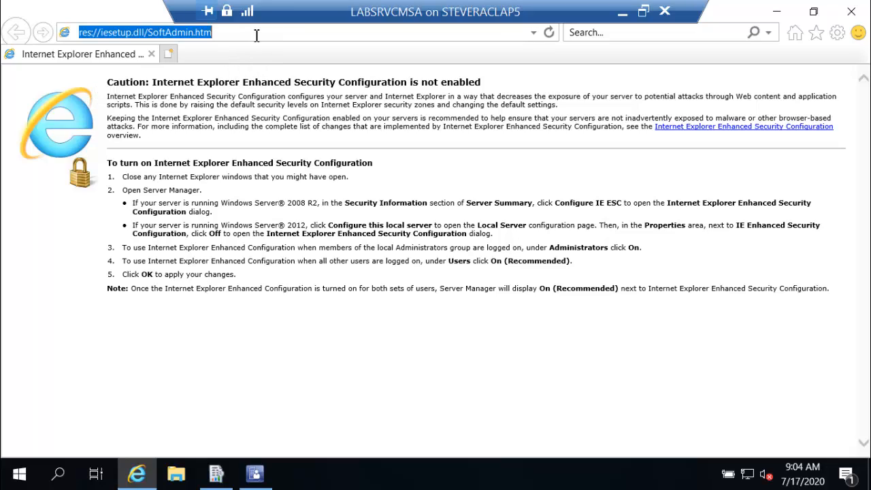
pyautogui.write('ste')
pyautogui.press('BackSpace')
pyautogui.press('BackSpace')
pyautogui.press('BackSpace')
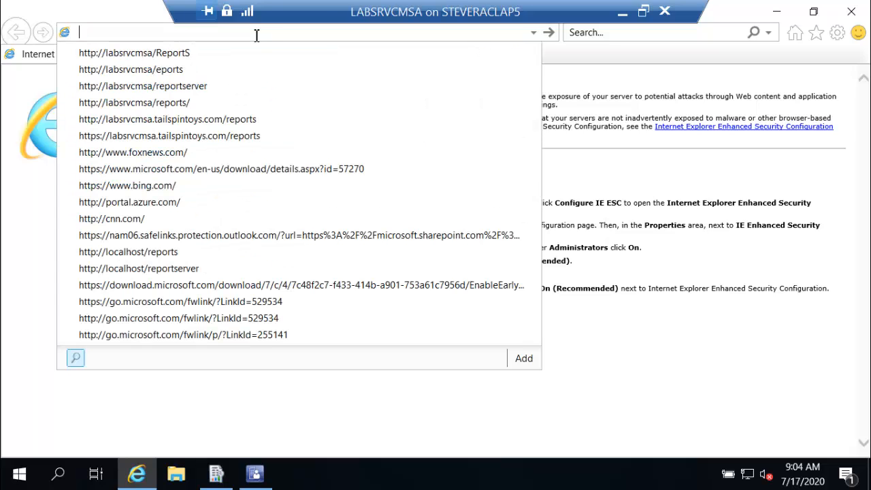
pyautogui.write('labsrvcmsa\\')
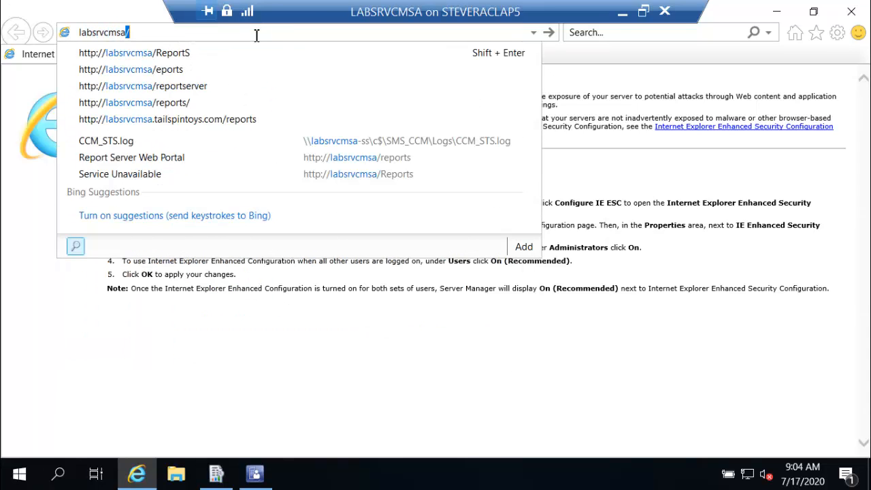
pyautogui.write('reports')
pyautogui.press('Return')
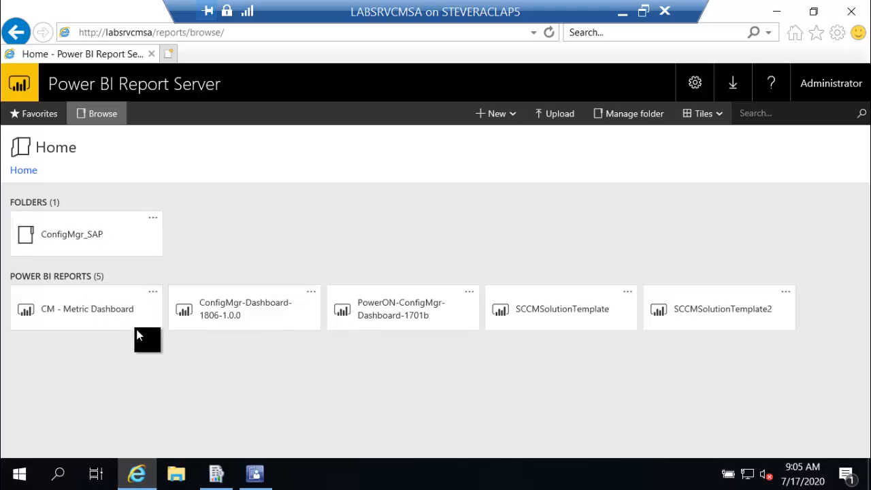
# View the PowerON-ConfigMgr-Dashboard-1701b report and return to the portal's Home folder.
pyautogui.click(447, 325)
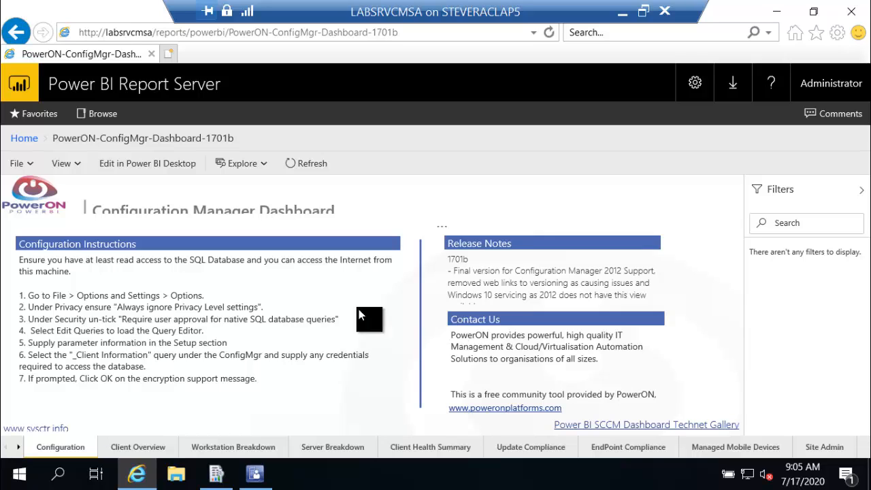
pyautogui.click(20, 38)
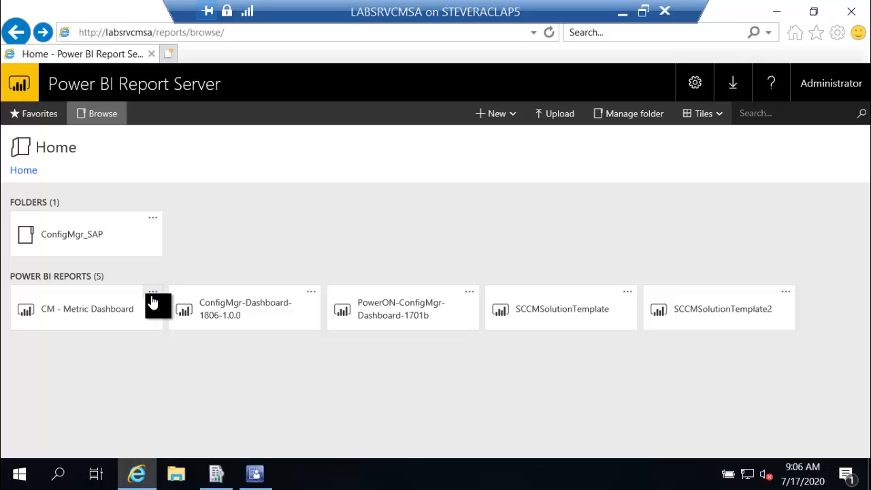
# Move the CM - Metric Dashboard report into the DEMO - Power BI folder under ConfigMgr_SAP.
pyautogui.click(153, 299)
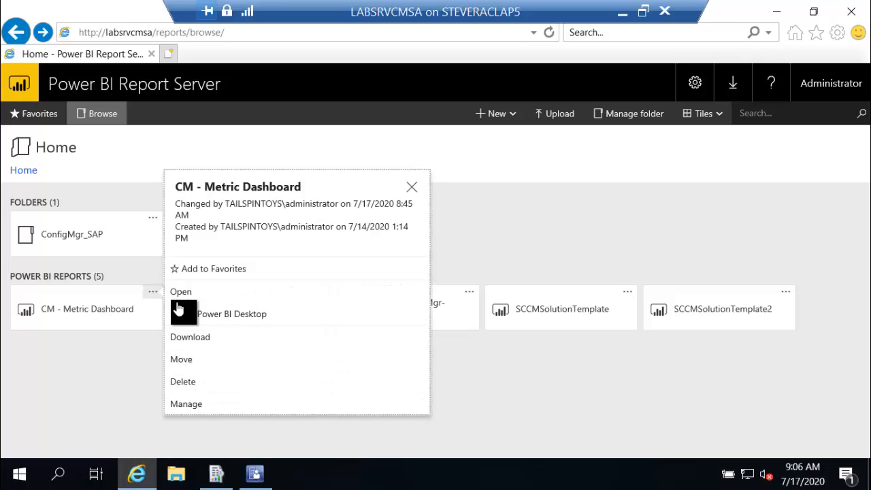
pyautogui.click(192, 362)
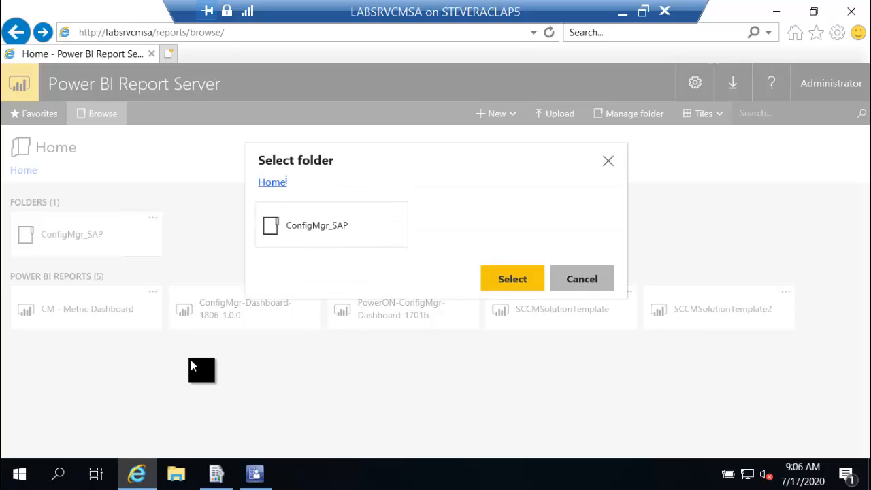
pyautogui.click(308, 230)
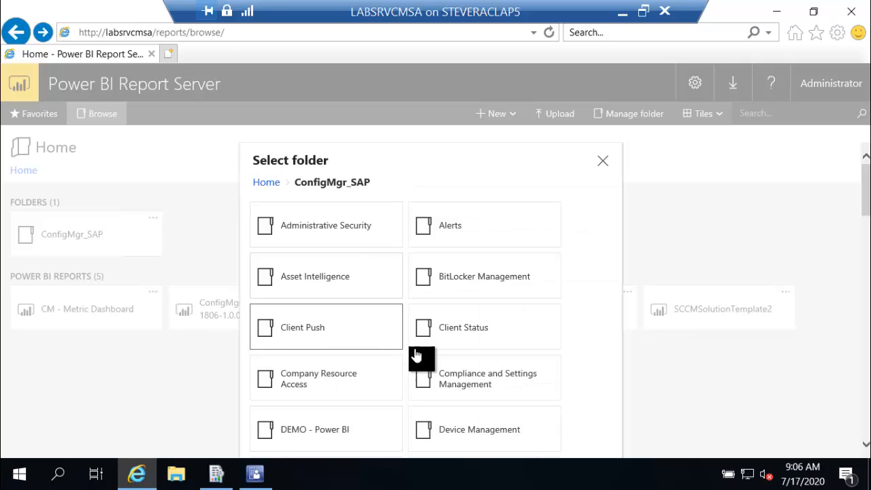
pyautogui.click(346, 438)
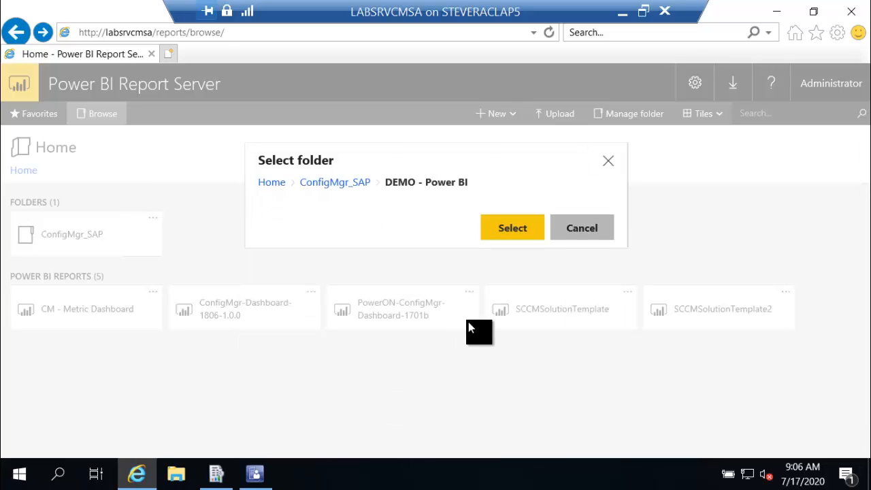
pyautogui.click(526, 225)
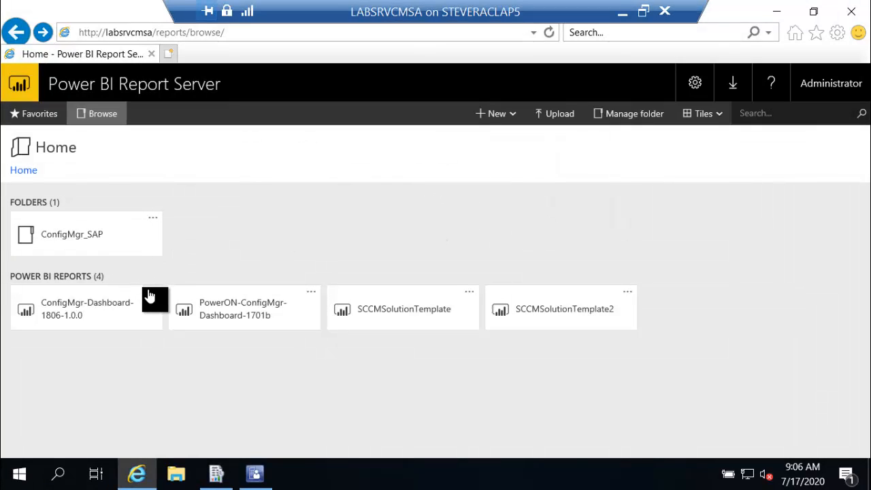
# Move the ConfigMgr-Dashboard-1806-1.0.0.3 report into the Administrative Security folder under ConfigMgr_SAP.
pyautogui.click(155, 295)
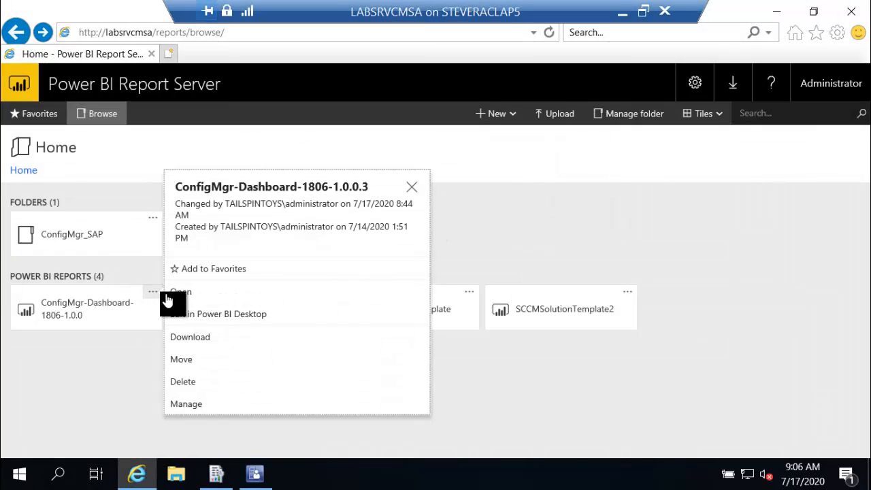
pyautogui.click(189, 360)
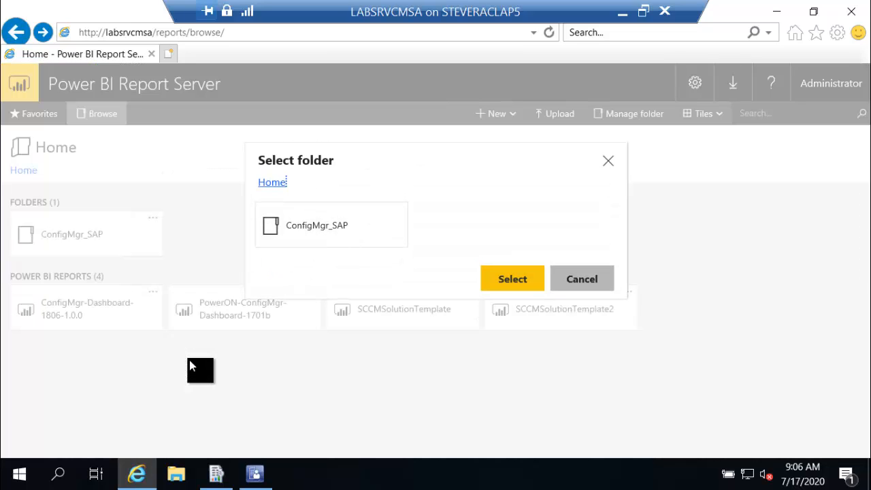
pyautogui.click(306, 228)
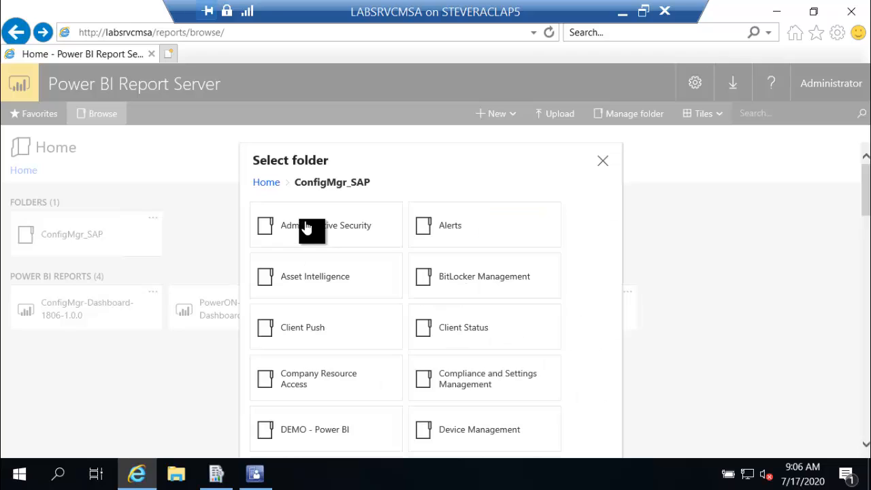
pyautogui.click(306, 228)
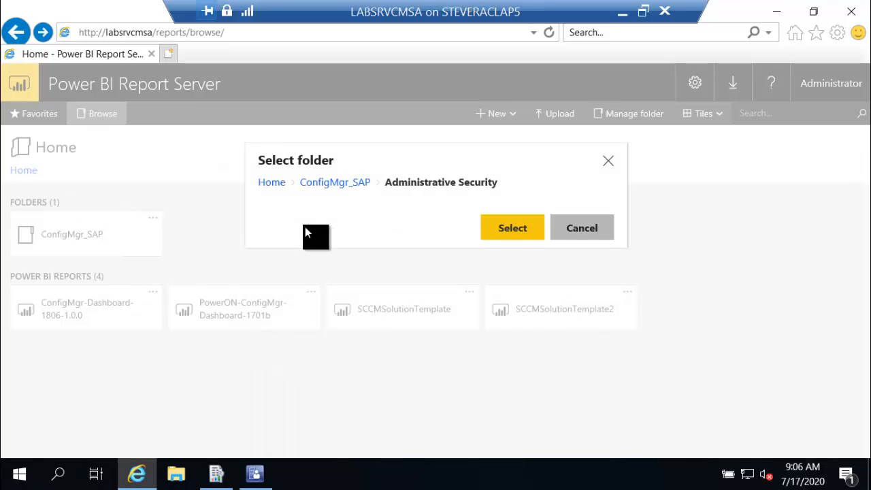
pyautogui.click(510, 238)
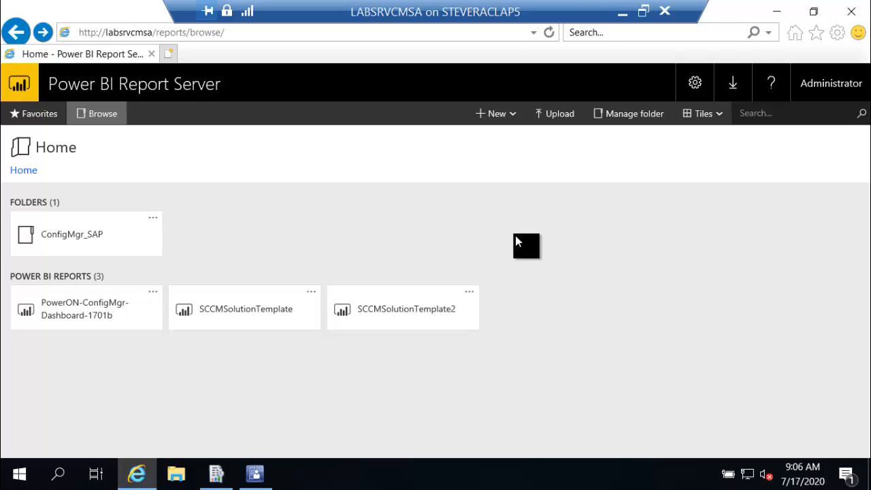
# Switch back to the Configuration Manager console and reload the Power BI Reports list to check the categories of the moved reports.
pyautogui.click(254, 474)
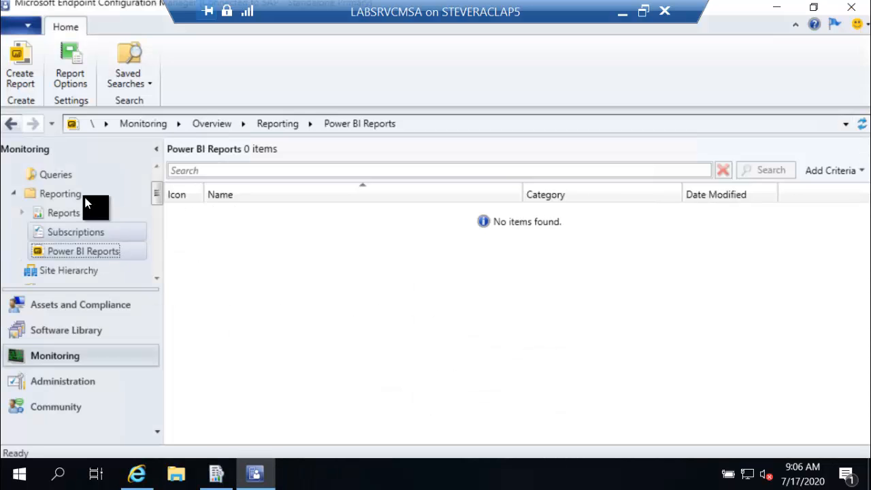
pyautogui.click(76, 234)
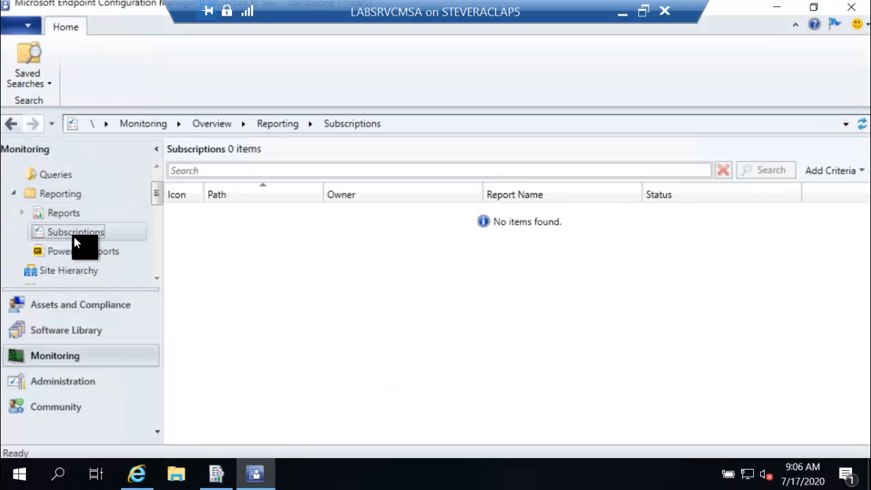
pyautogui.click(82, 257)
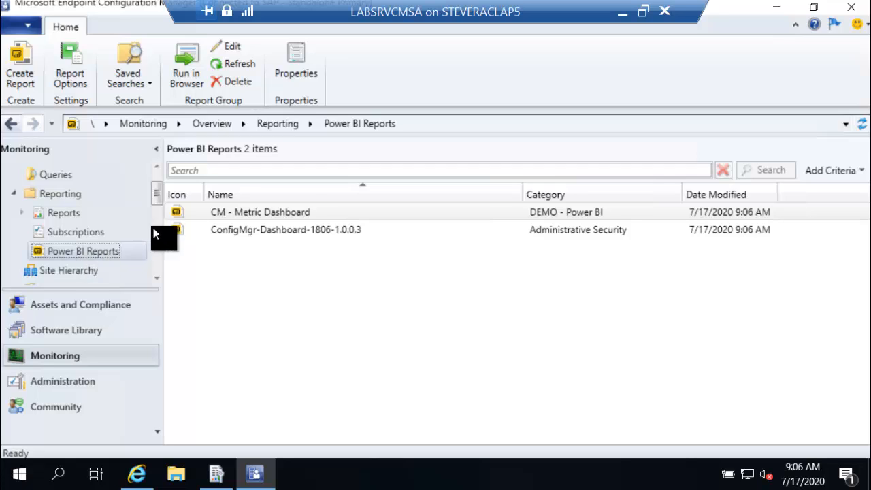
pyautogui.click(576, 211)
pyautogui.click(576, 229)
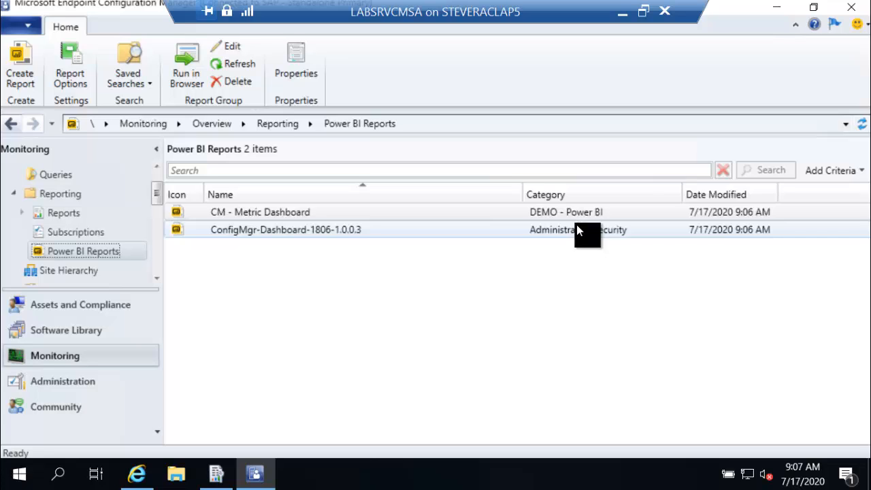
pyautogui.click(574, 216)
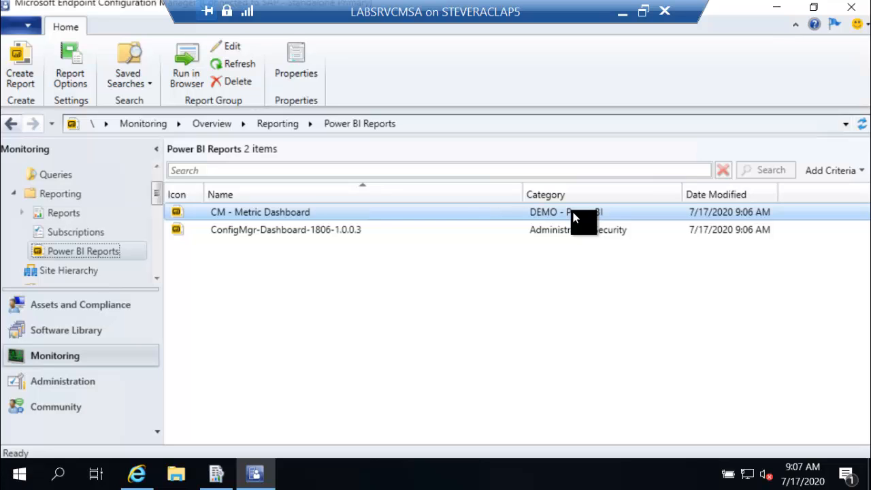
# Compare the categories in the standard Reports list with those in the Power BI Reports list.
pyautogui.click(63, 214)
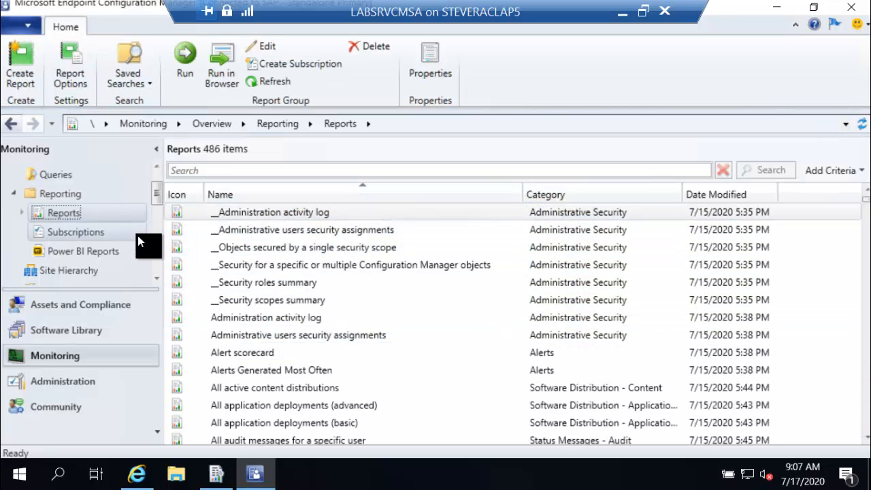
pyautogui.click(101, 251)
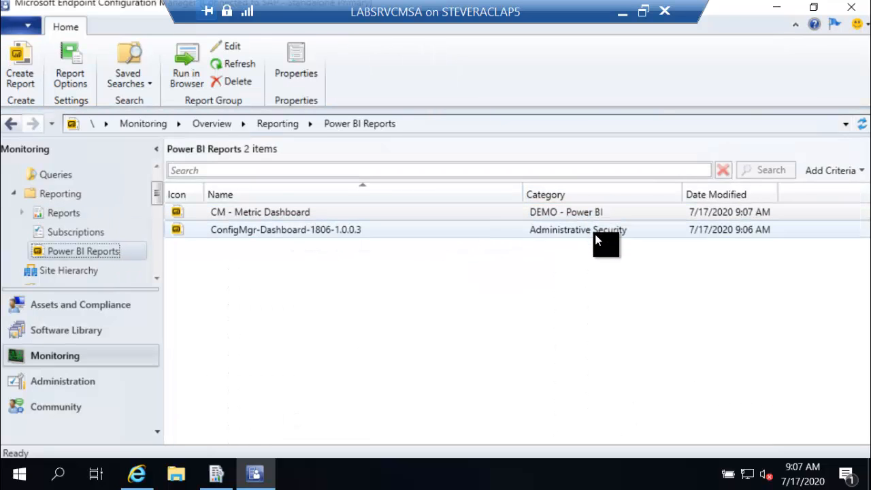
pyautogui.click(587, 213)
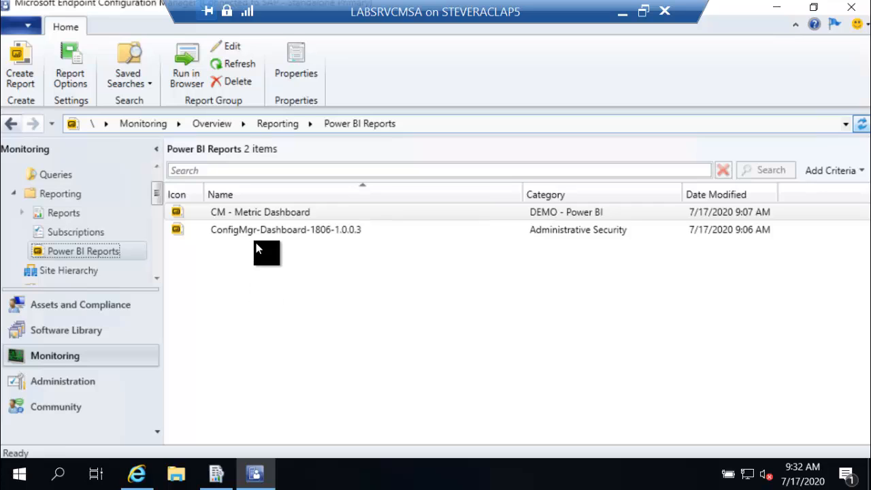
# Open the CM - Metric Dashboard report for editing in Power BI Desktop and minimize the console and browser windows.
pyautogui.rightClick(263, 215)
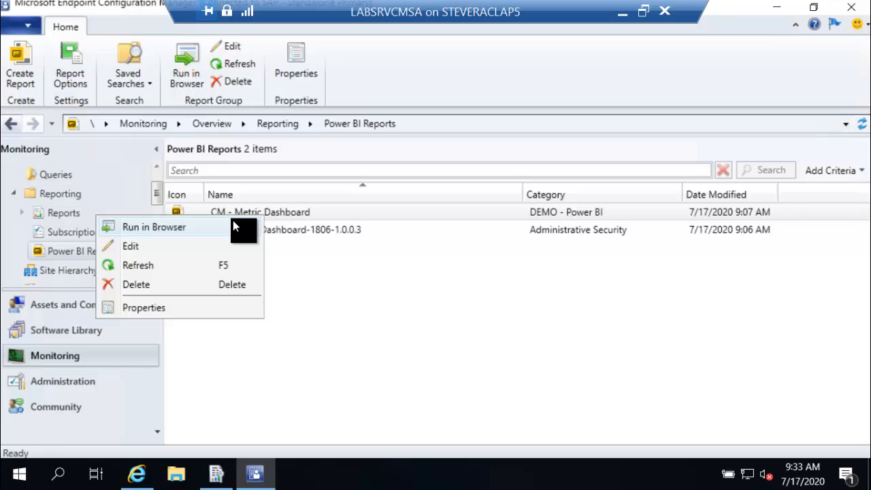
pyautogui.click(177, 249)
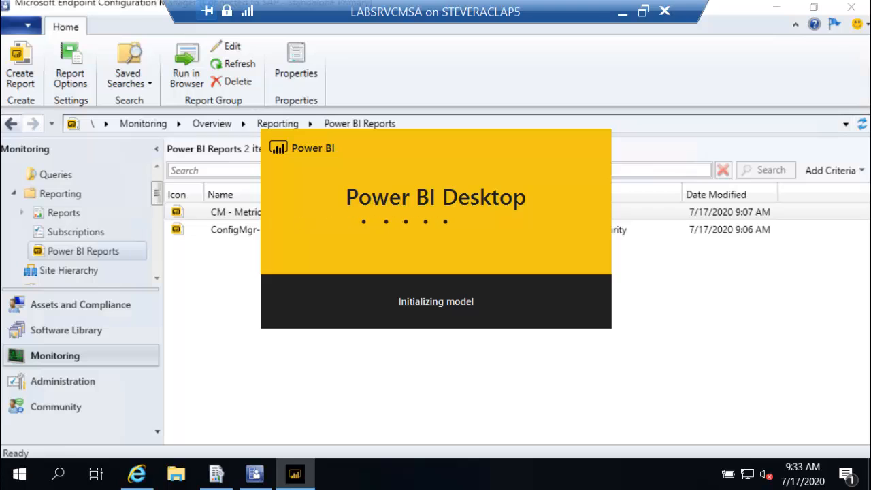
pyautogui.click(780, 13)
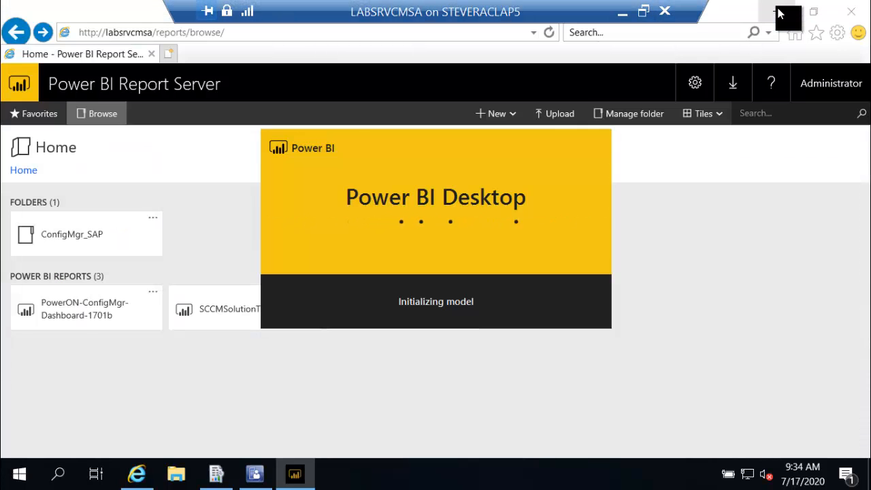
pyautogui.click(780, 13)
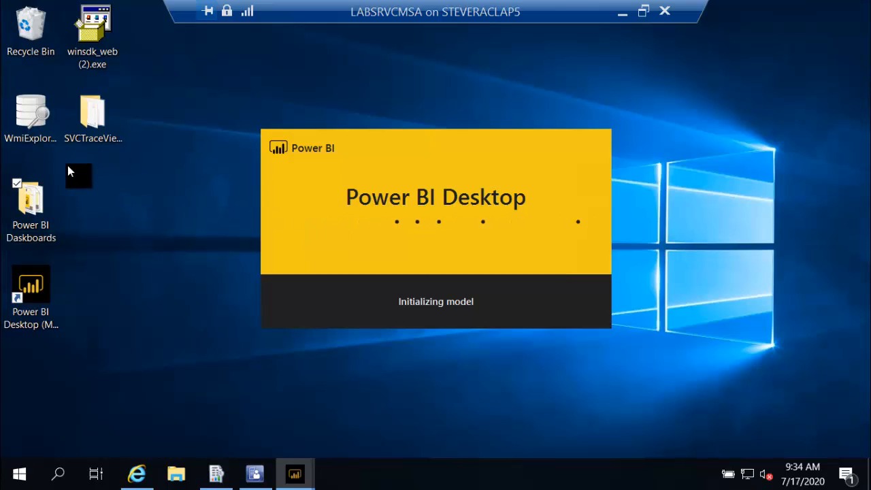
# Look through the template and report files in the Power BI Daskboards desktop folder, and close the folder.
pyautogui.doubleClick(38, 199)
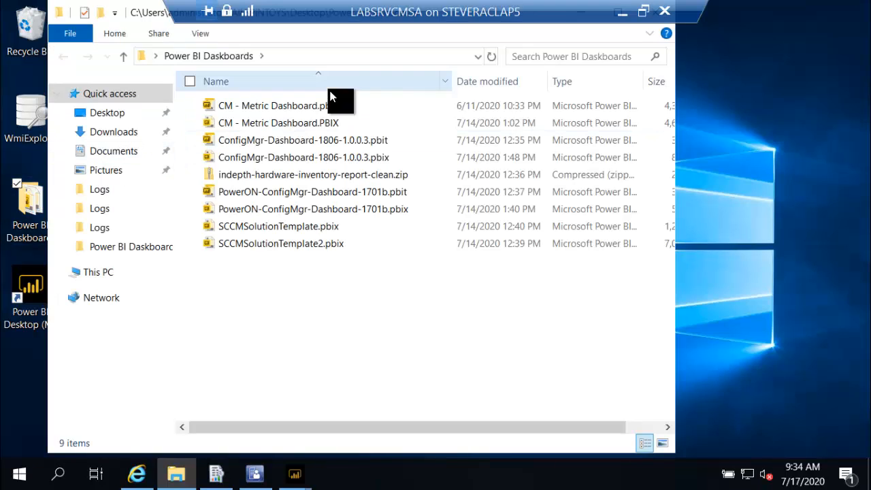
pyautogui.click(348, 106)
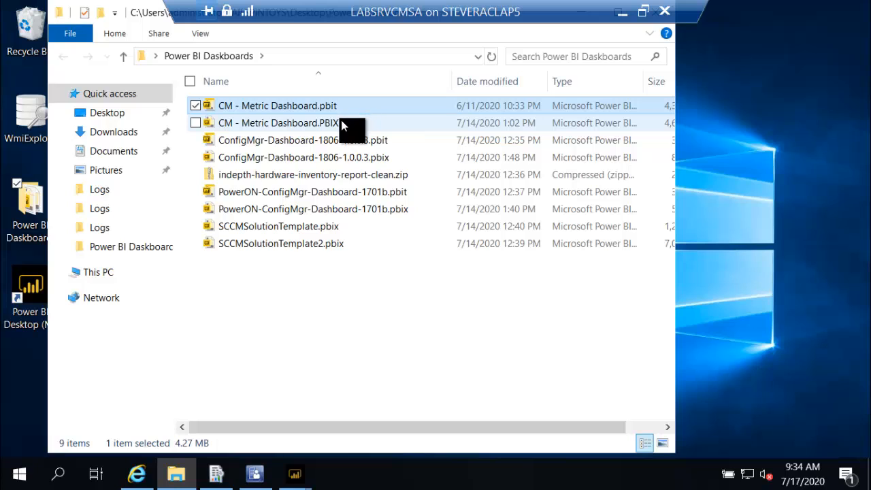
pyautogui.click(342, 123)
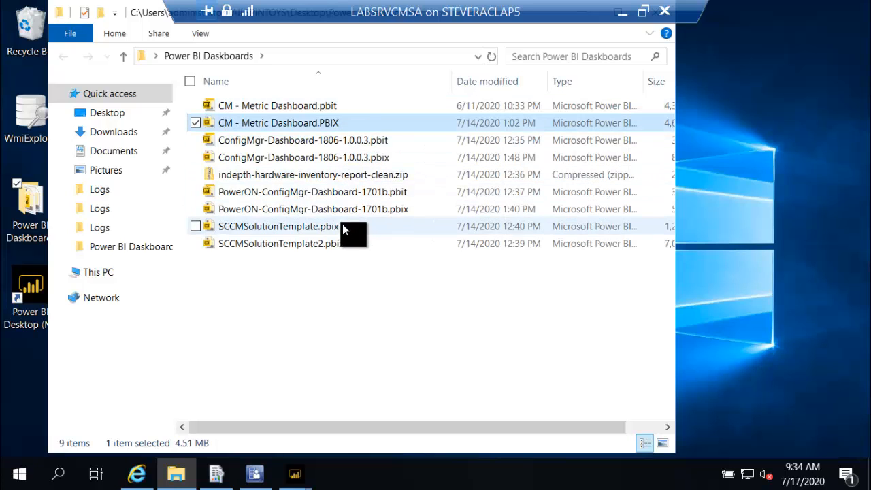
pyautogui.click(345, 249)
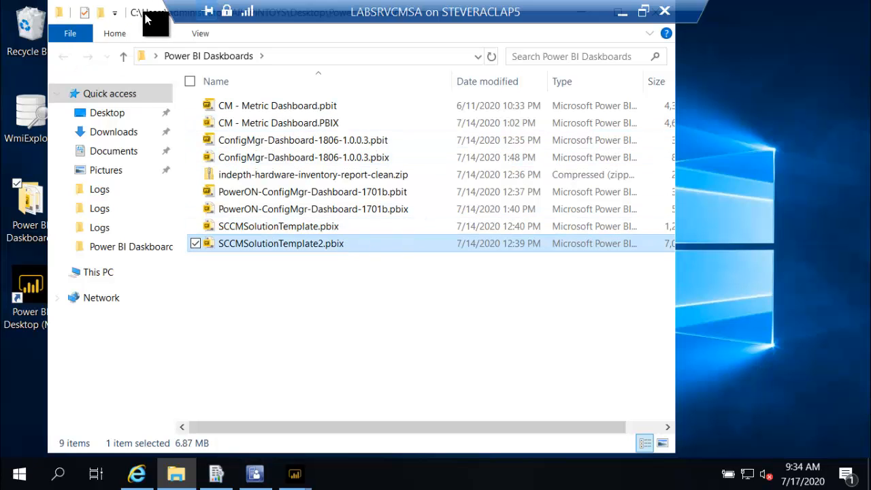
pyautogui.moveTo(148, 13); pyautogui.dragTo(269, 74)
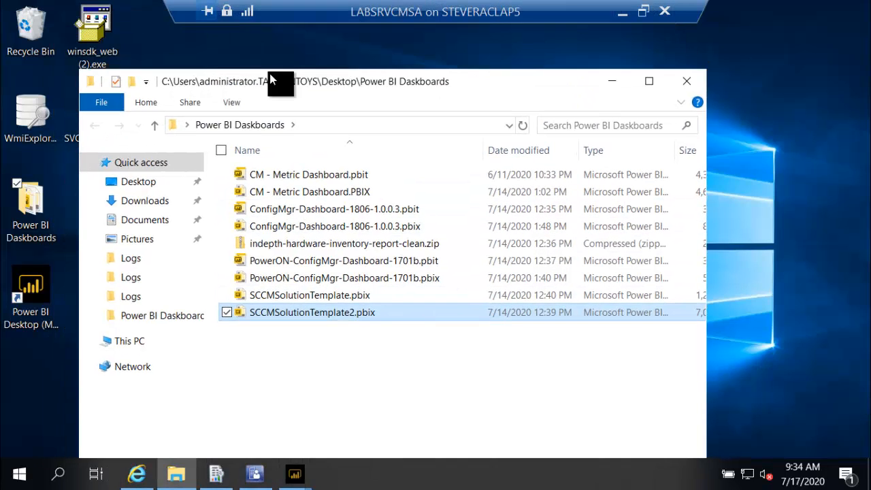
pyautogui.click(687, 81)
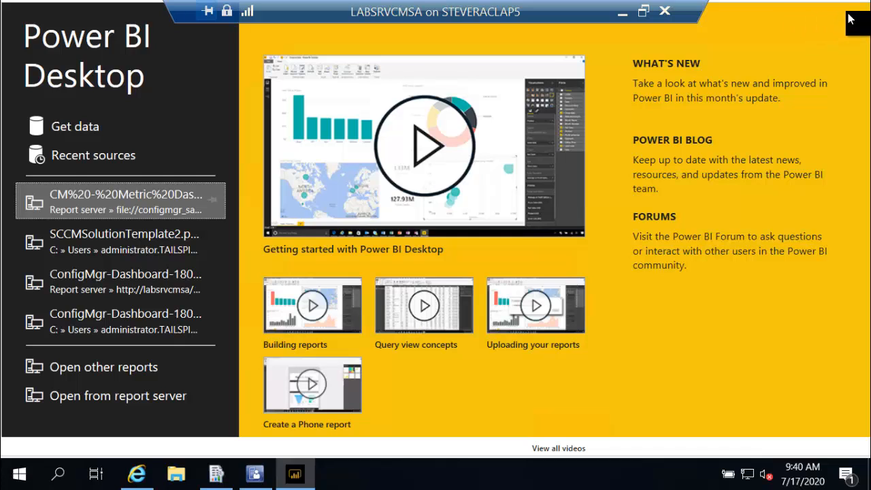
# Close the blank Power BI Desktop session and start creating a new Power BI report from the Configuration Manager console.
pyautogui.click(865, 13)
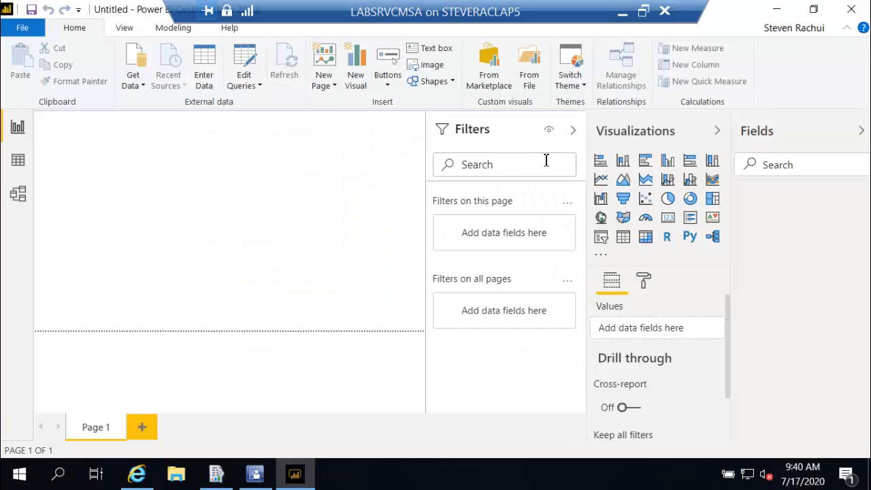
pyautogui.click(851, 9)
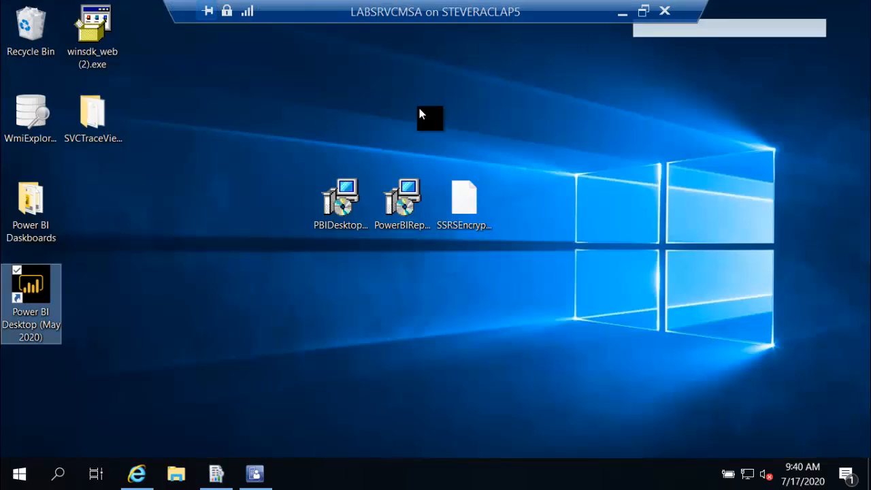
pyautogui.click(258, 474)
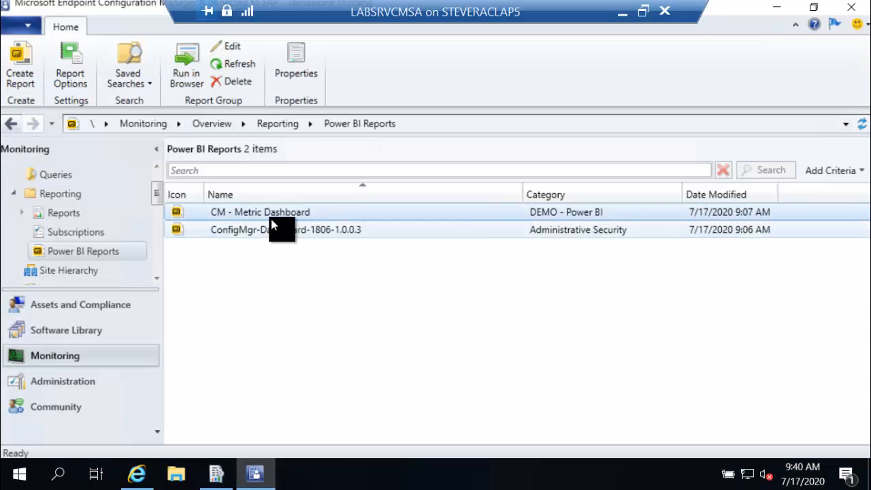
pyautogui.rightClick(270, 218)
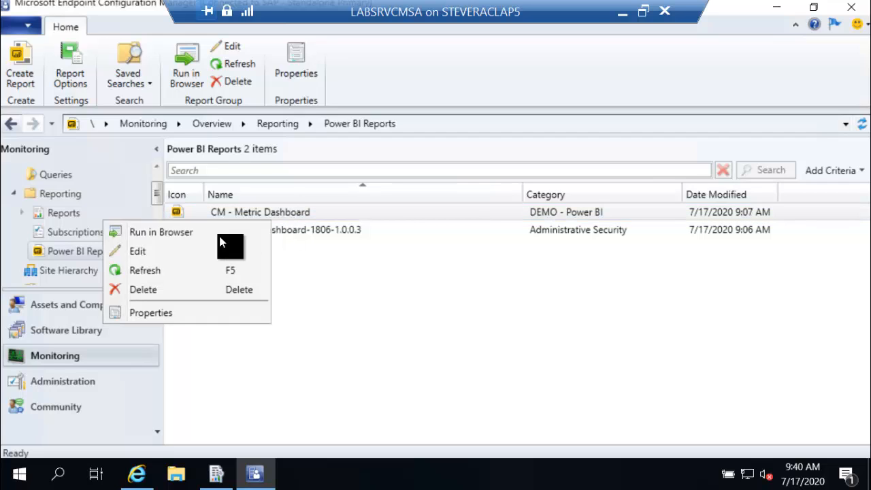
pyautogui.click(374, 304)
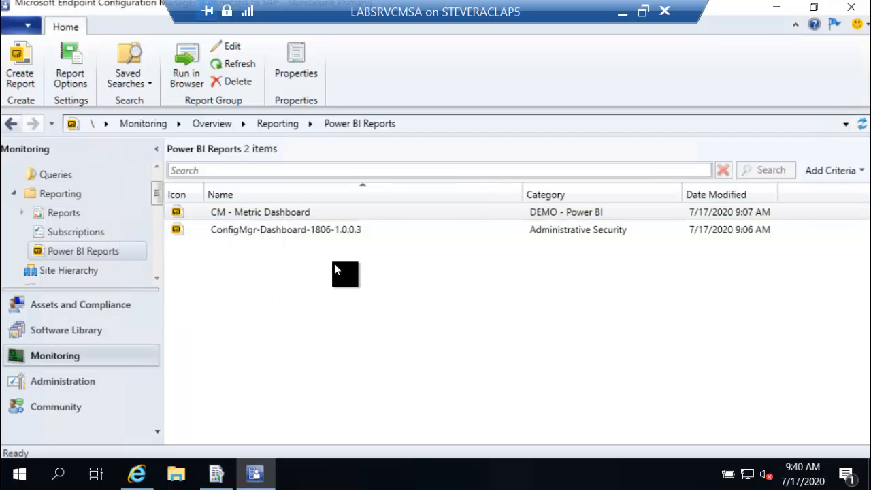
pyautogui.click(19, 81)
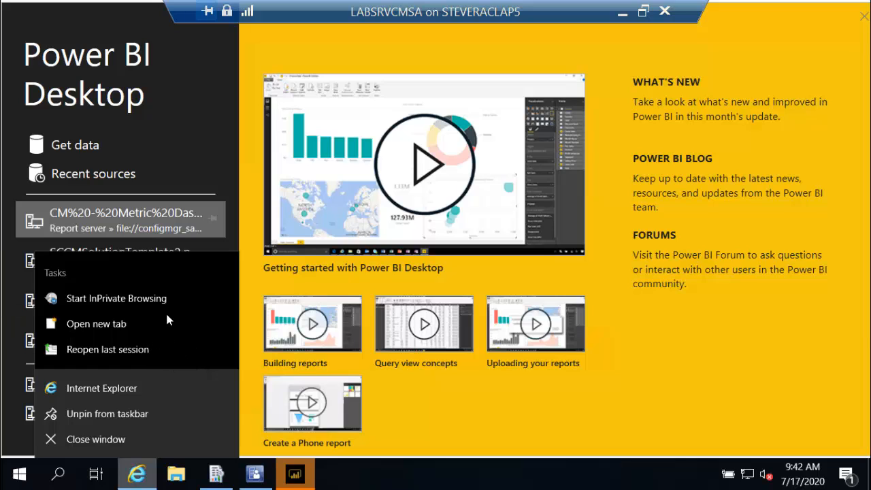
pyautogui.click(243, 51)
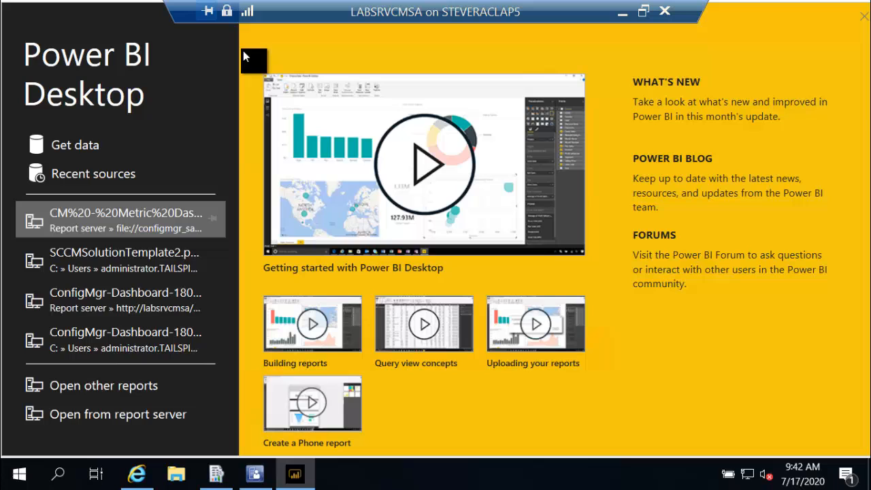
# Open SCCMSolutionTemplate2.pbix from the Power BI Daskboards folder in Power BI Desktop.
pyautogui.click(101, 390)
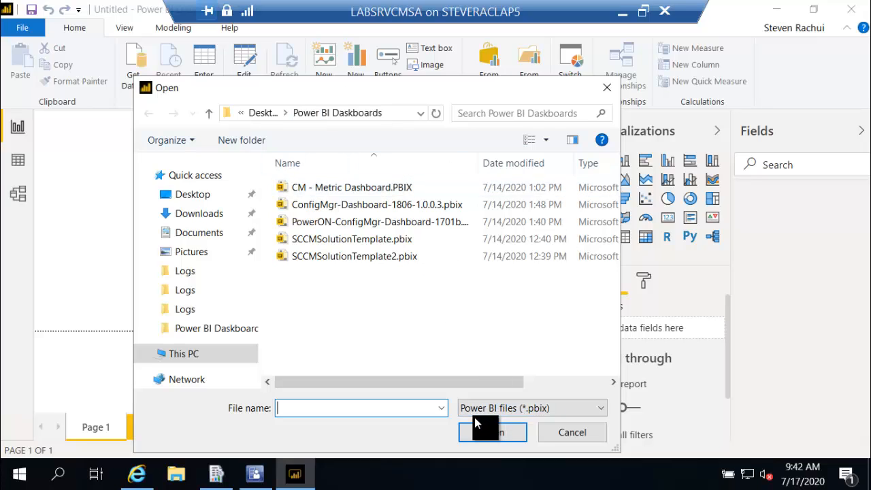
pyautogui.click(388, 261)
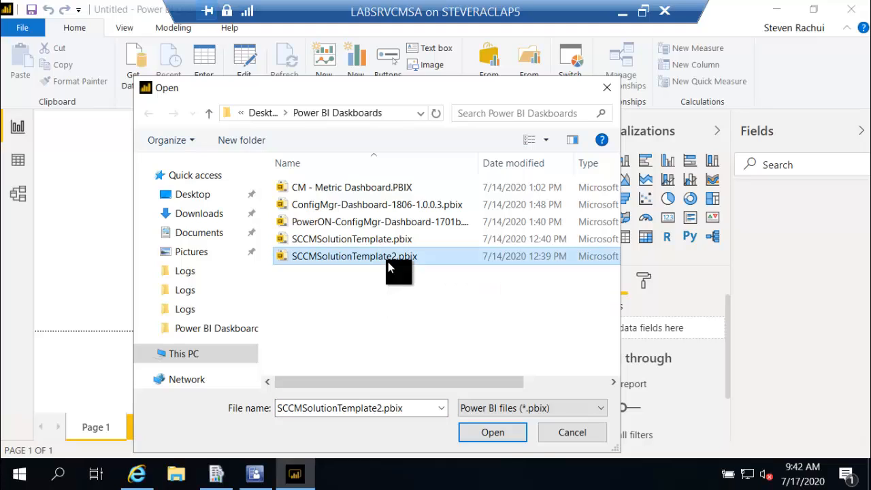
pyautogui.click(506, 435)
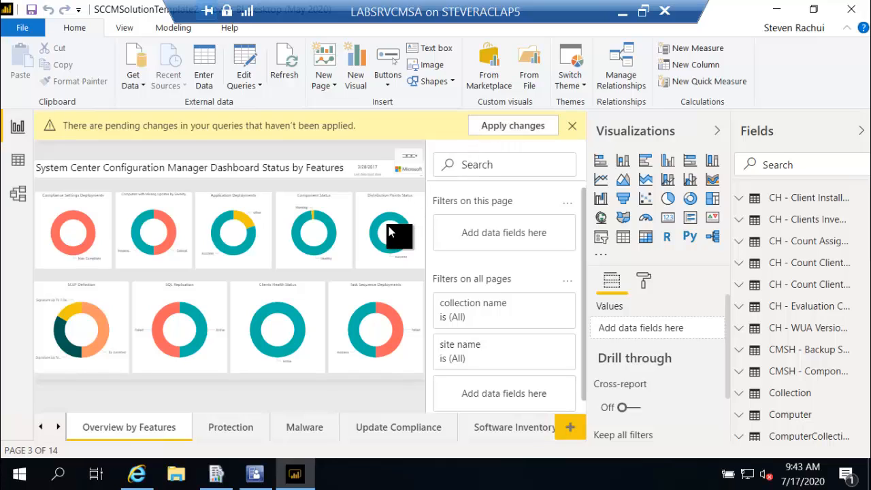
# View the Protection, Malware and Update Compliance pages of the report.
pyautogui.click(238, 428)
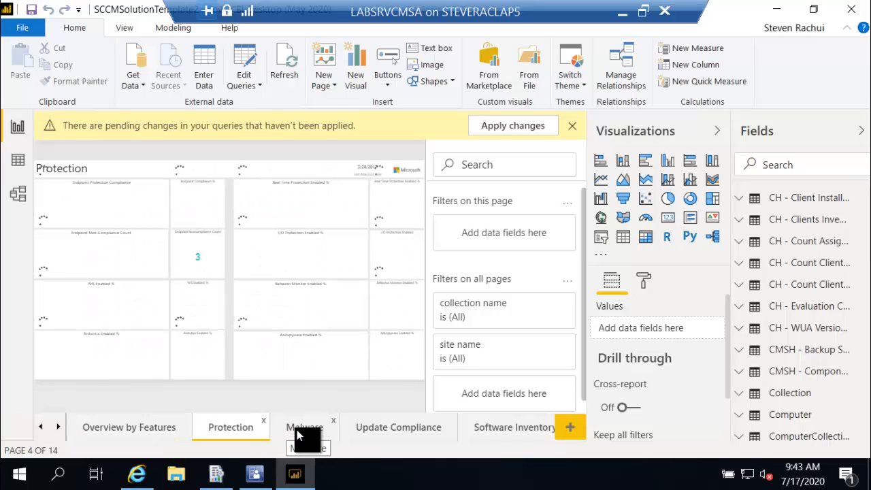
pyautogui.click(299, 430)
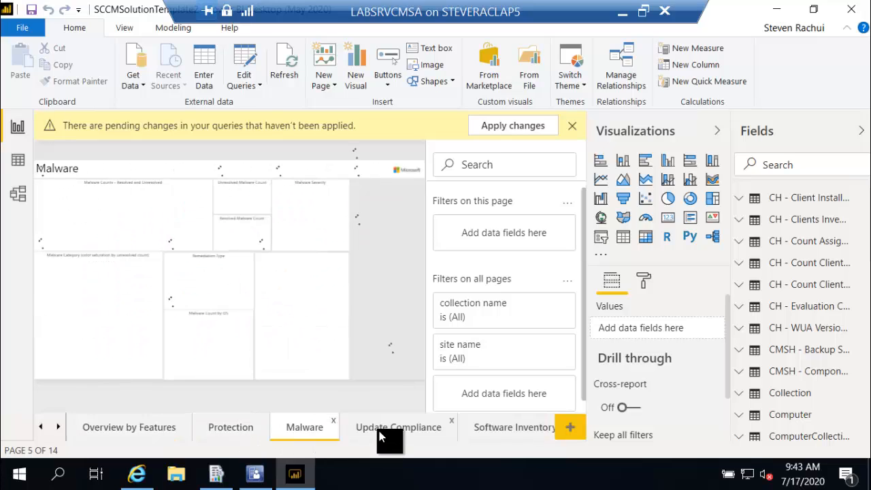
pyautogui.click(380, 433)
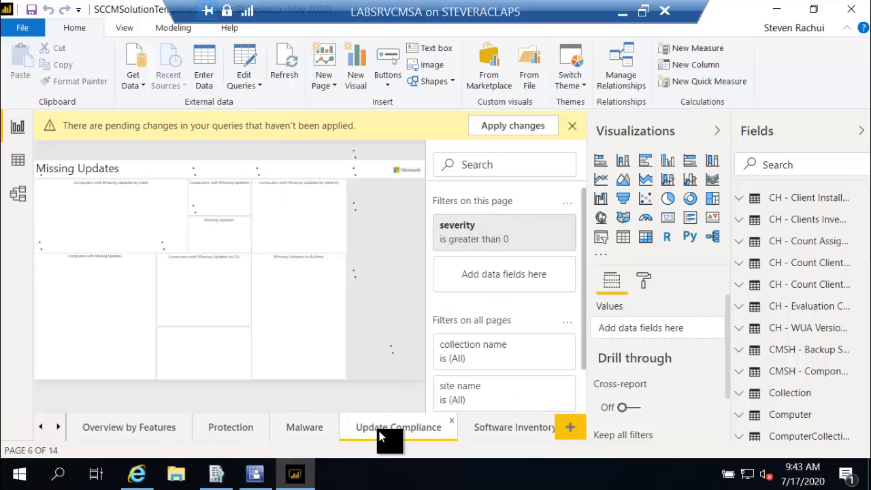
pyautogui.click(24, 31)
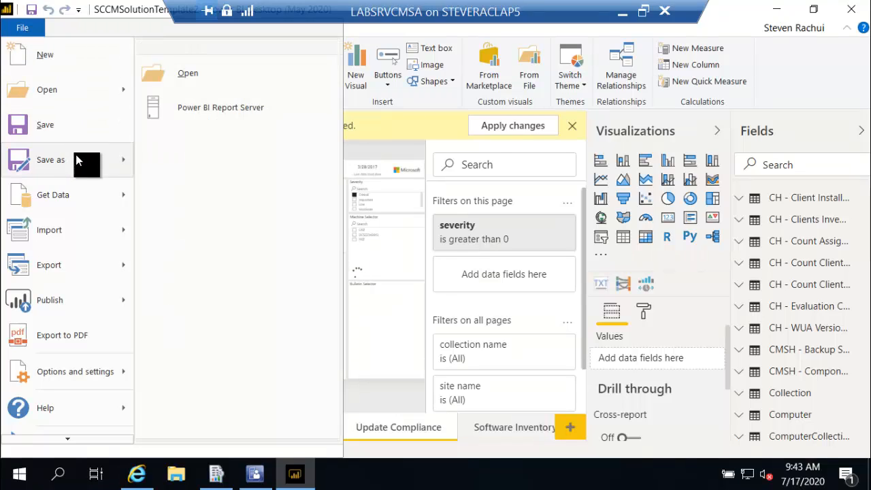
pyautogui.moveTo(78, 161)
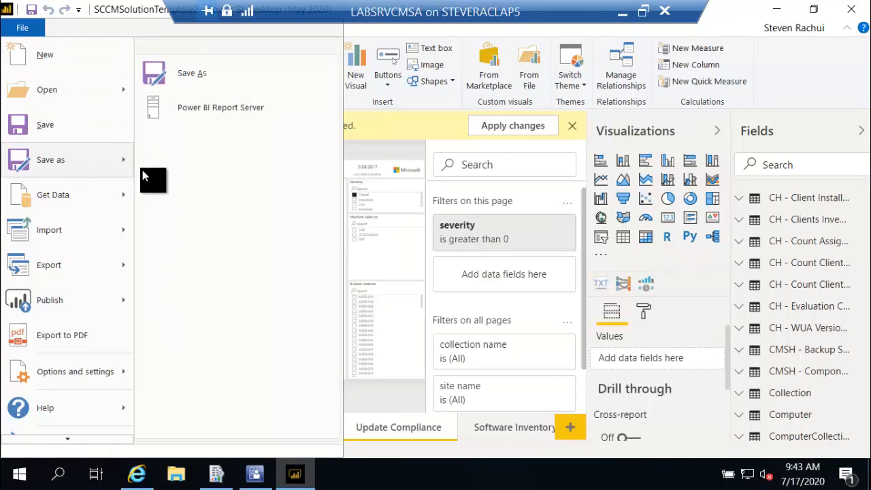
pyautogui.click(198, 116)
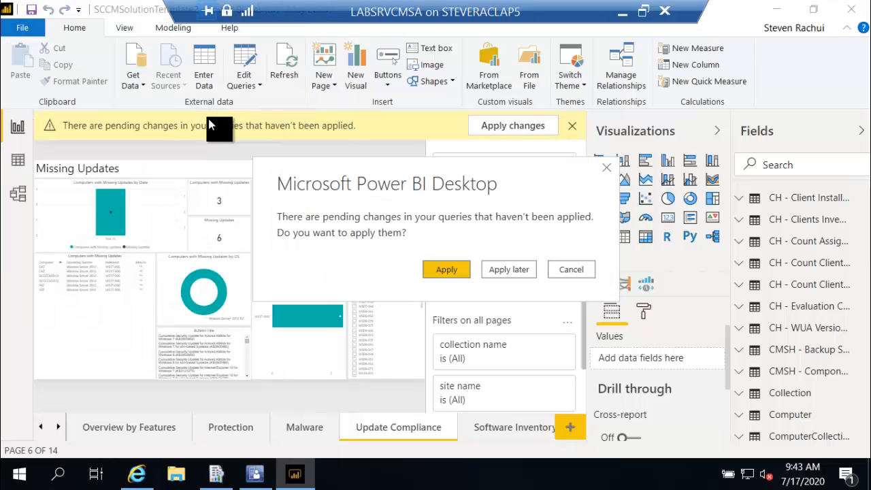
pyautogui.click(510, 272)
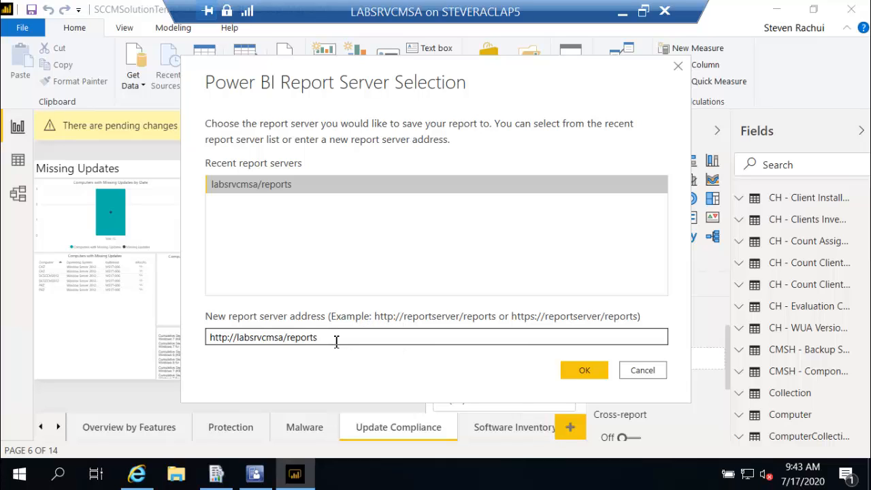
pyautogui.click(572, 368)
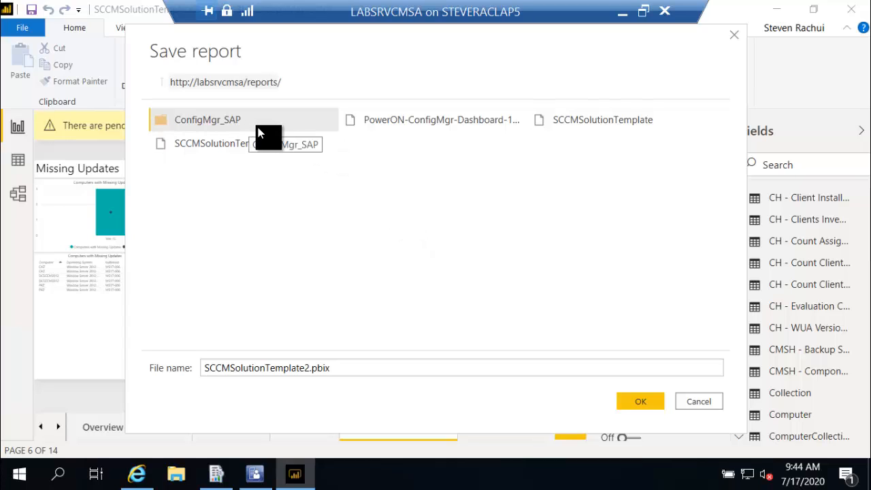
pyautogui.click(689, 400)
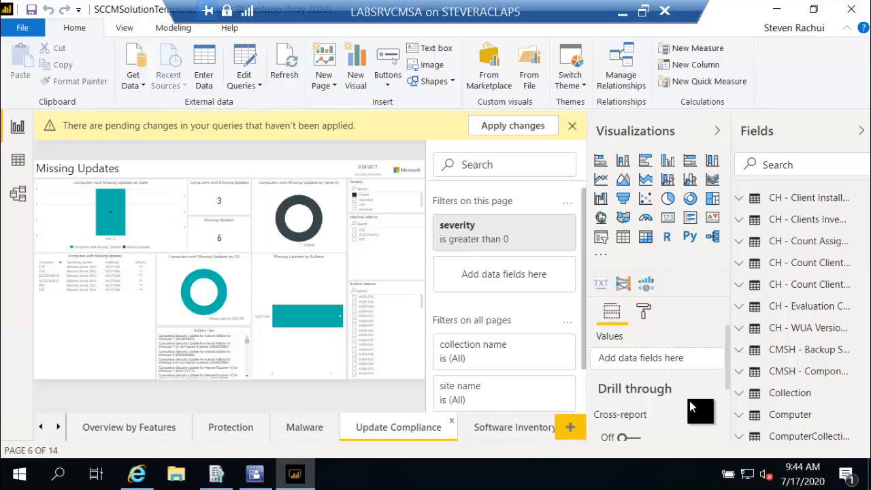
# List all file types with *.* in the Power BI Daskboards folder and open the CM - Metric Dashboard.pbit template.
pyautogui.click(25, 28)
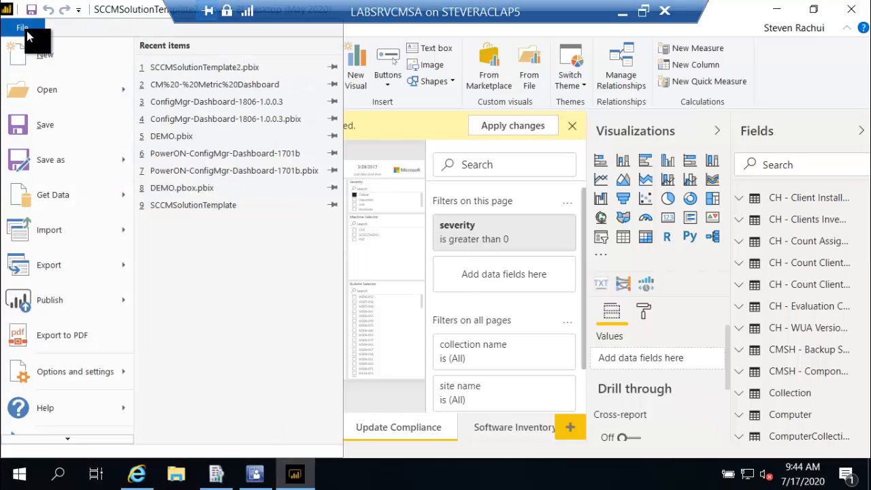
pyautogui.click(47, 80)
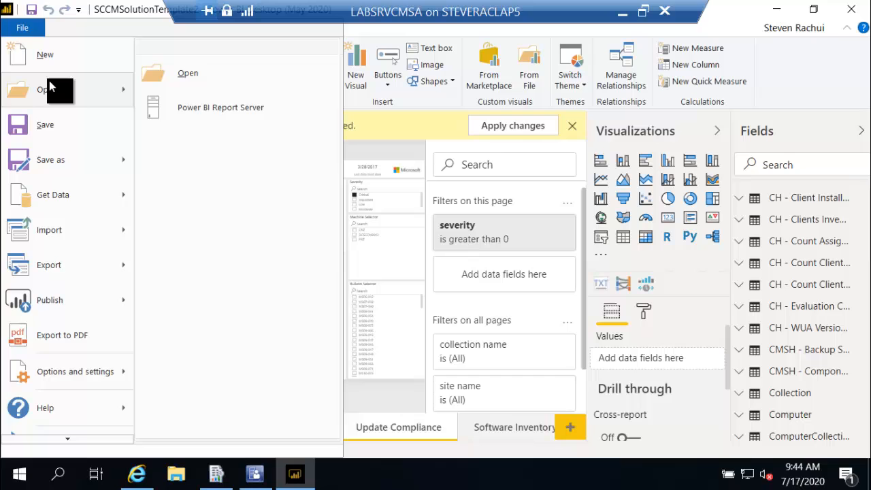
pyautogui.click(196, 83)
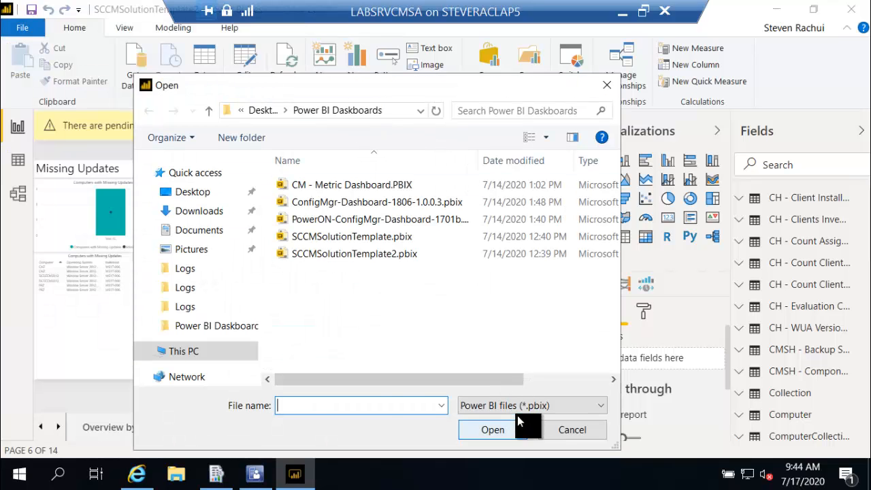
pyautogui.write('*.*')
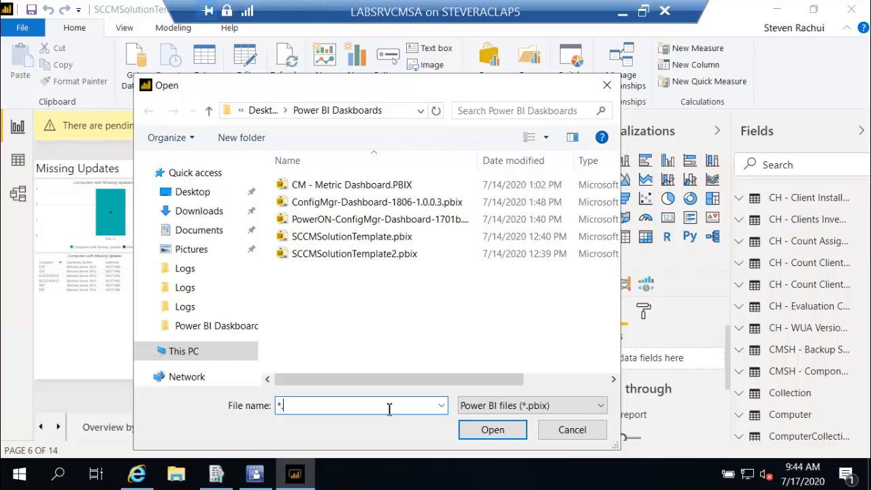
pyautogui.press('Return')
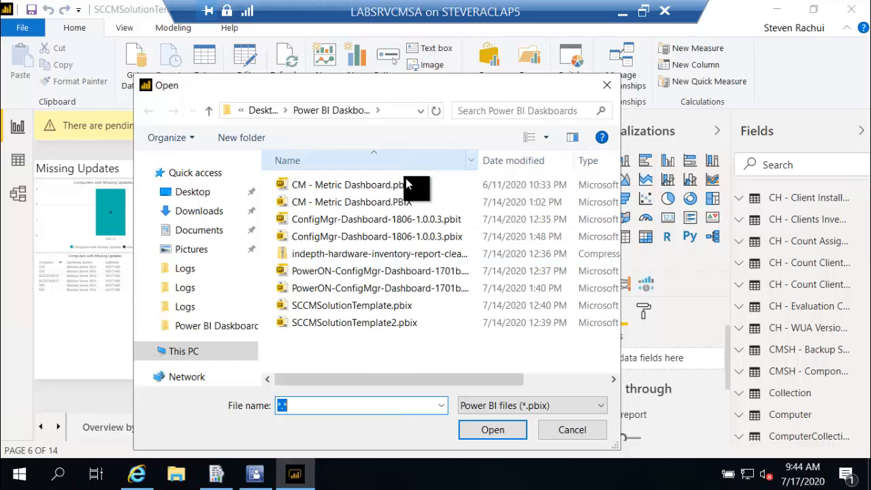
pyautogui.doubleClick(399, 191)
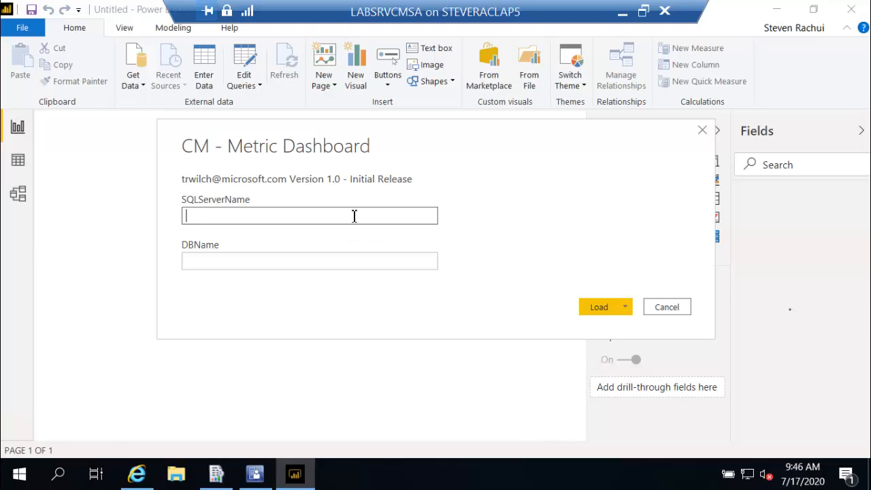
# Load the CM - Metric Dashboard template with SQLServerName labsrvcmsa and DBName CM_SAP.
pyautogui.write('labsrvcmsa')
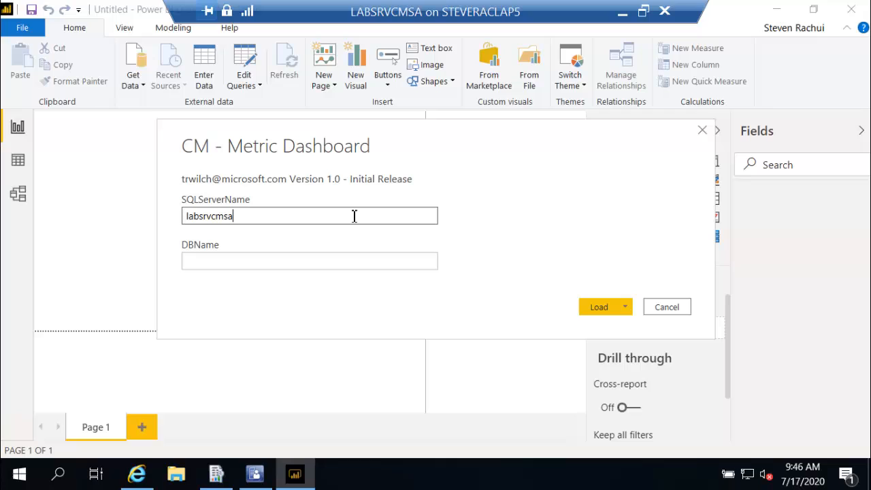
pyautogui.press('Tab')
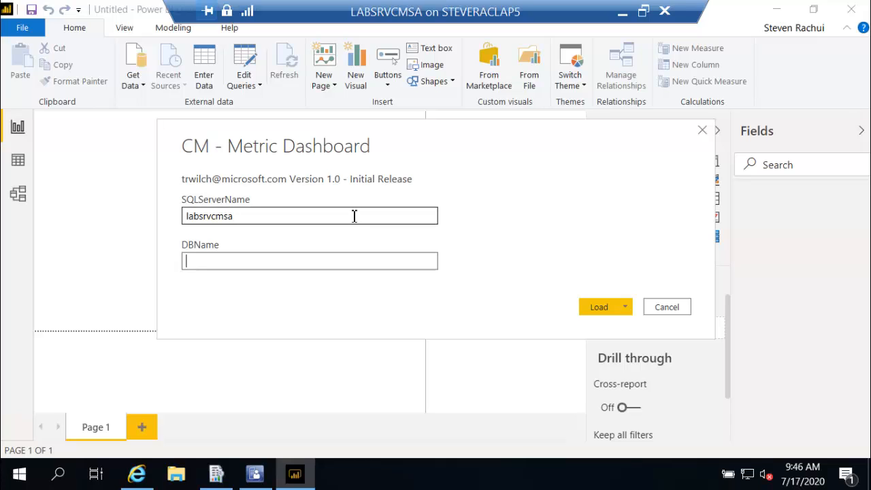
pyautogui.write('CM_SAP')
pyautogui.press('Return')
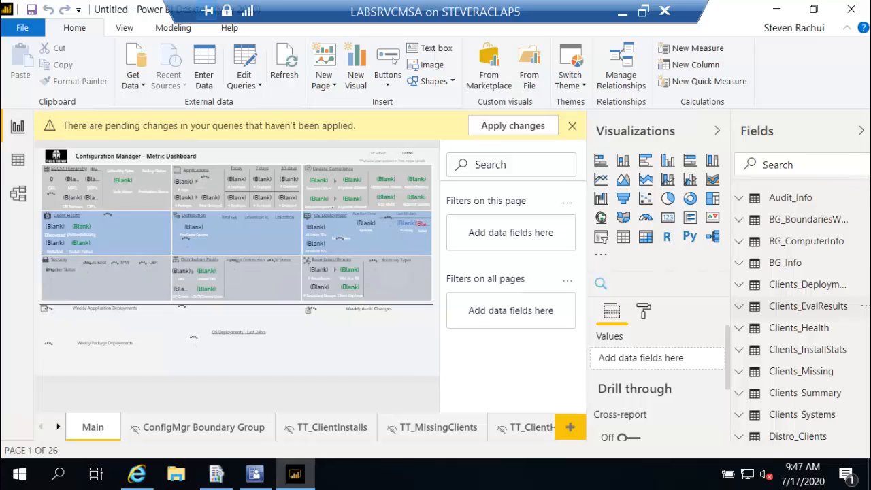
# Check the local Save As location for the untitled report, deferring the pending query changes, and leave without saving.
pyautogui.click(13, 30)
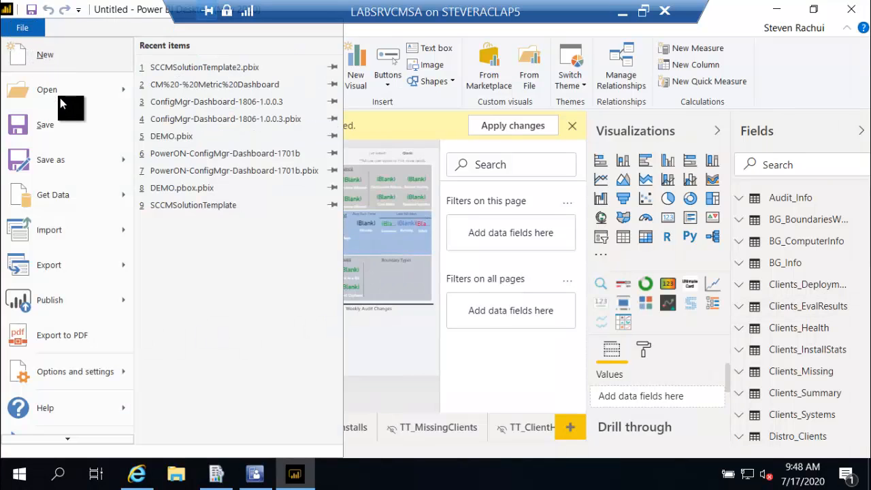
pyautogui.moveTo(92, 164)
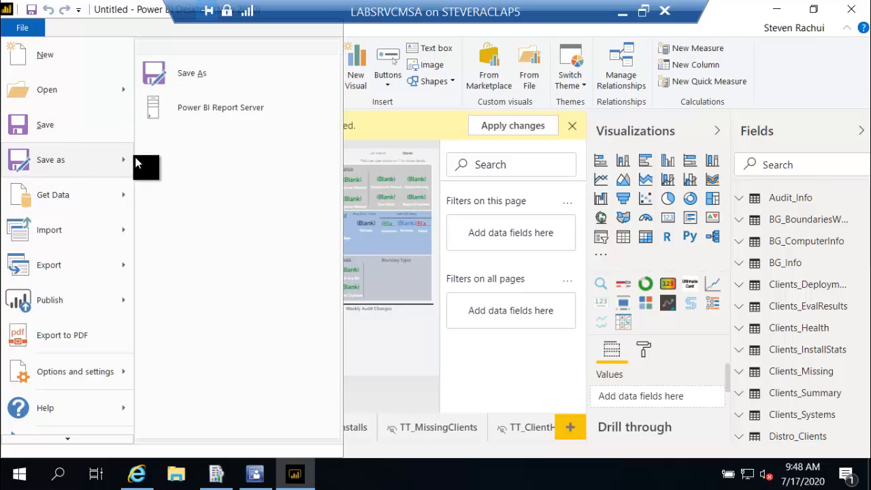
pyautogui.click(185, 82)
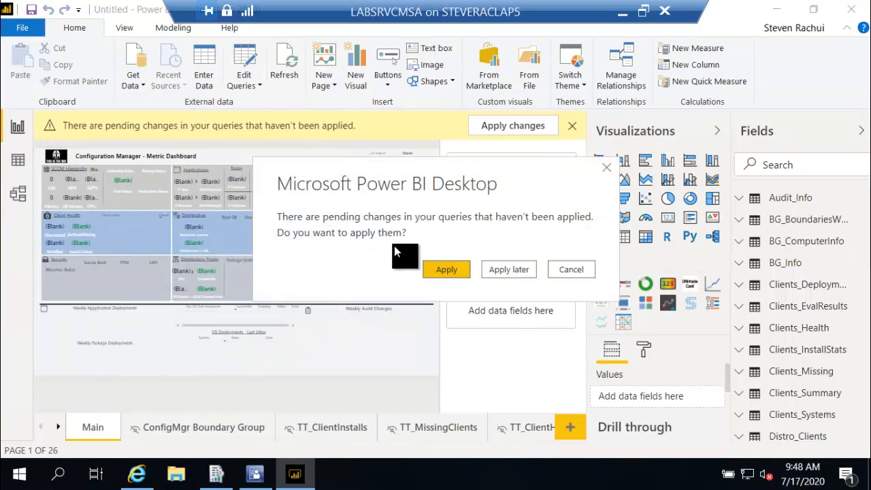
pyautogui.click(497, 272)
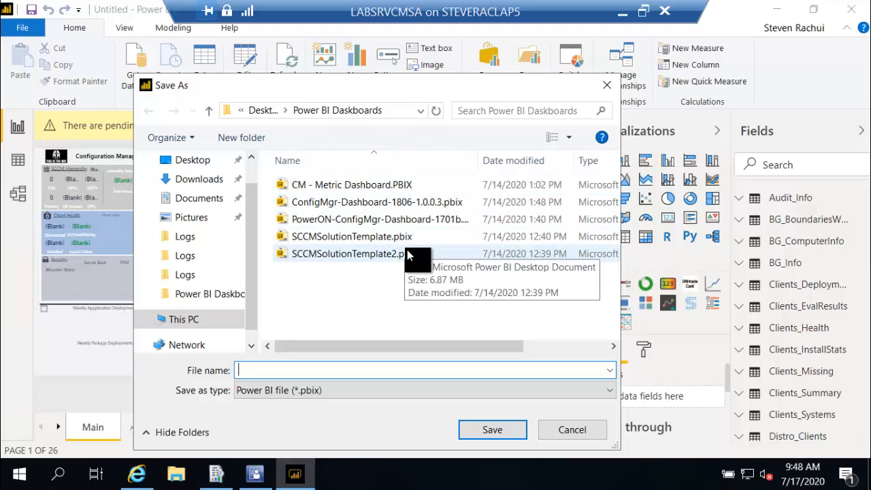
pyautogui.click(574, 430)
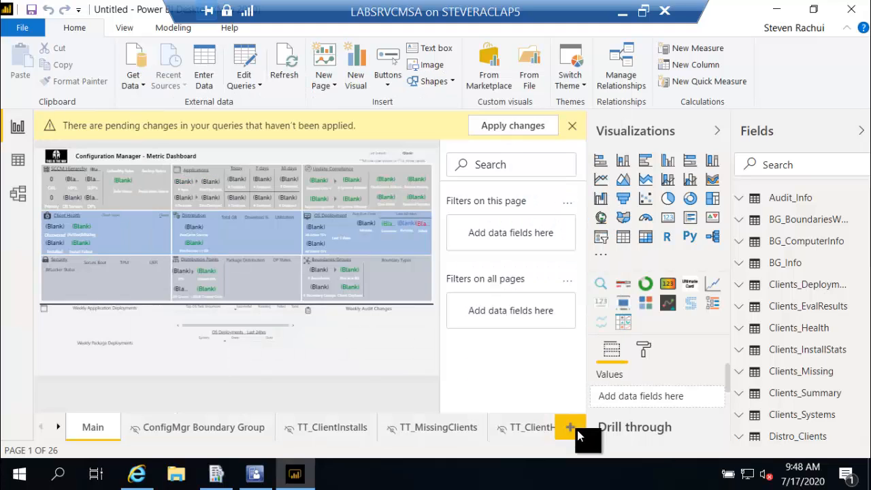
# Check the Power BI Report Server selection for saving the report, deferring the query changes, and cancel without choosing a server.
pyautogui.click(26, 27)
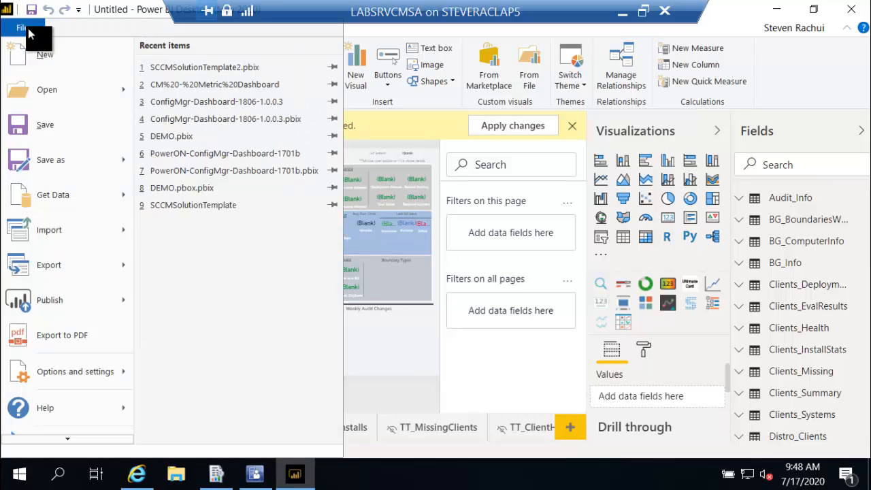
pyautogui.moveTo(87, 167)
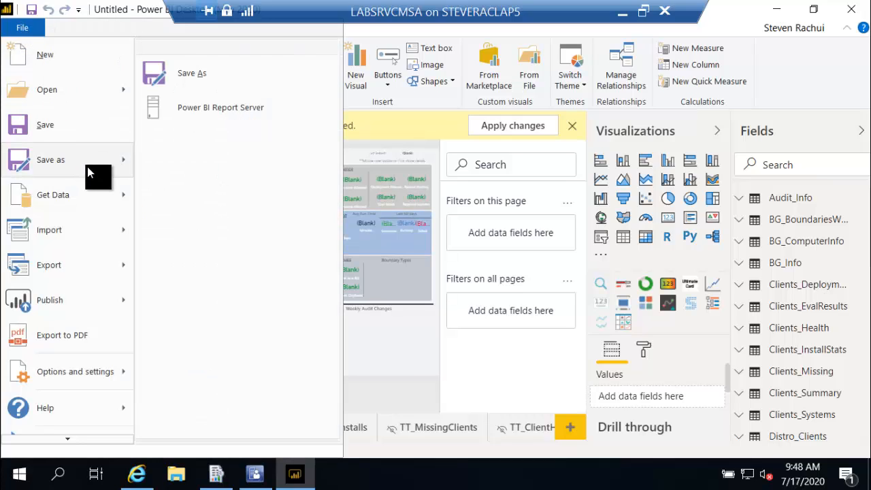
pyautogui.click(181, 108)
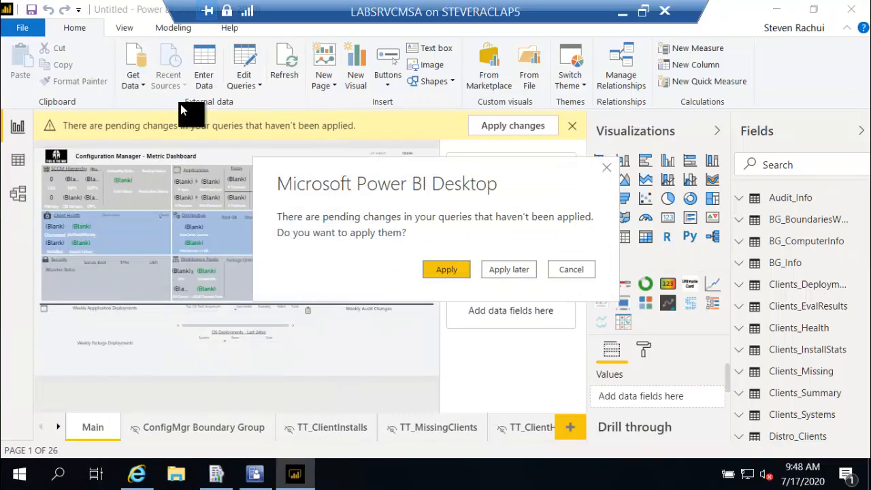
pyautogui.click(509, 269)
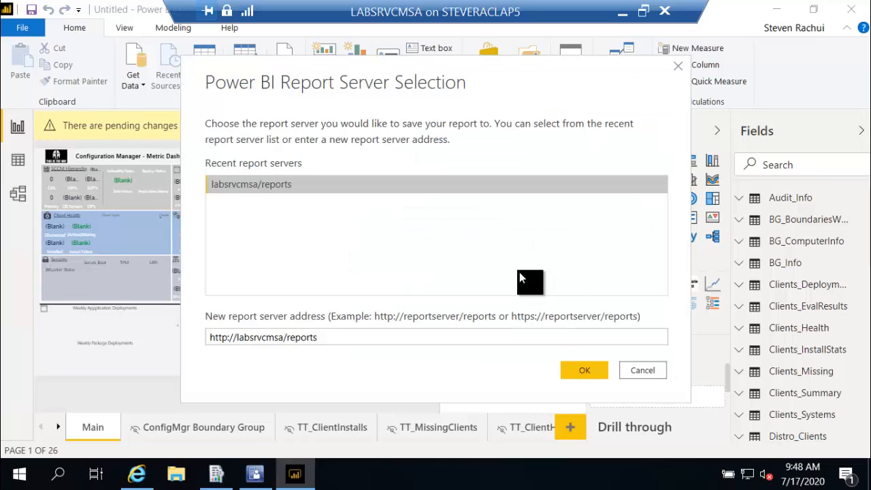
pyautogui.click(646, 373)
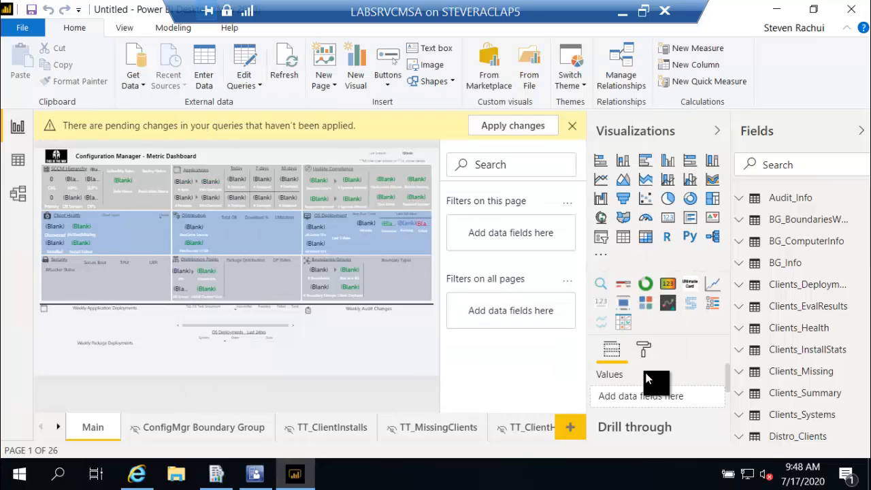
# Close the untitled report in Power BI Desktop and minimize the LABSRVCMSA remote session.
pyautogui.click(843, 8)
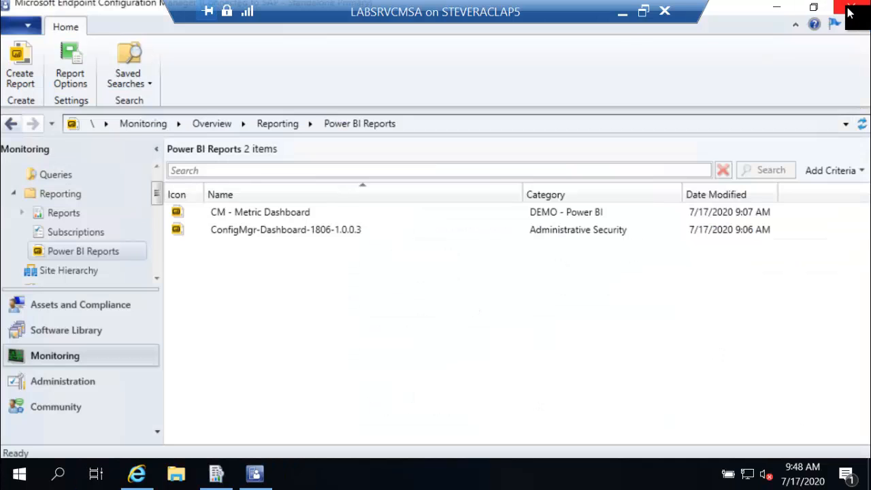
pyautogui.click(622, 13)
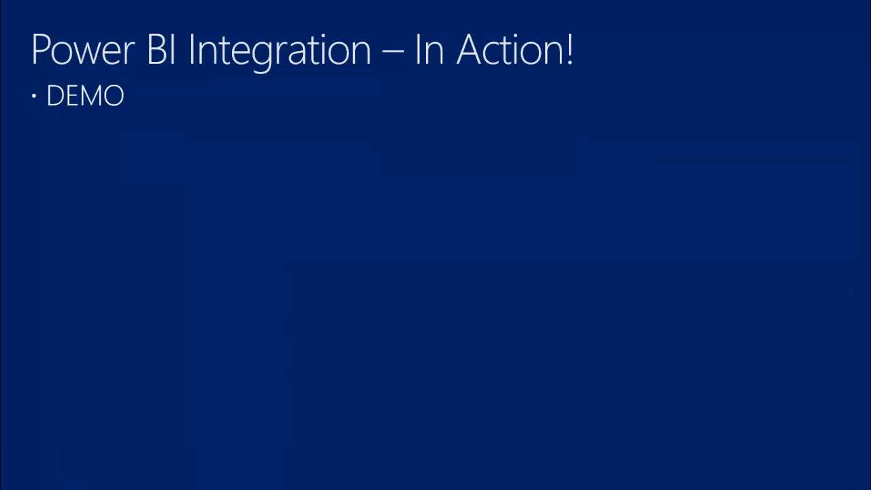